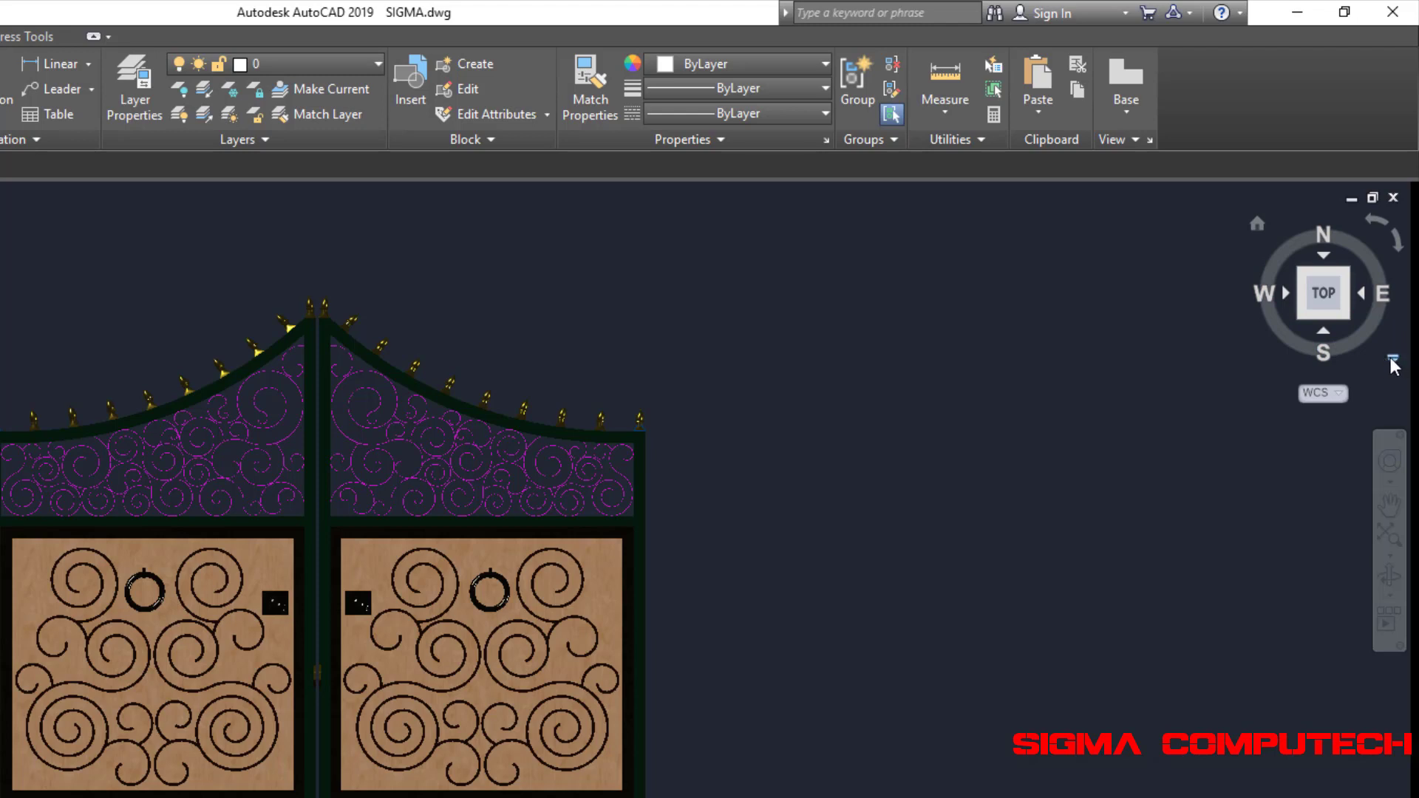
- In ViewCube Settings, untick Automatic and shrink the ViewCube to the Small size
click(1390, 359)
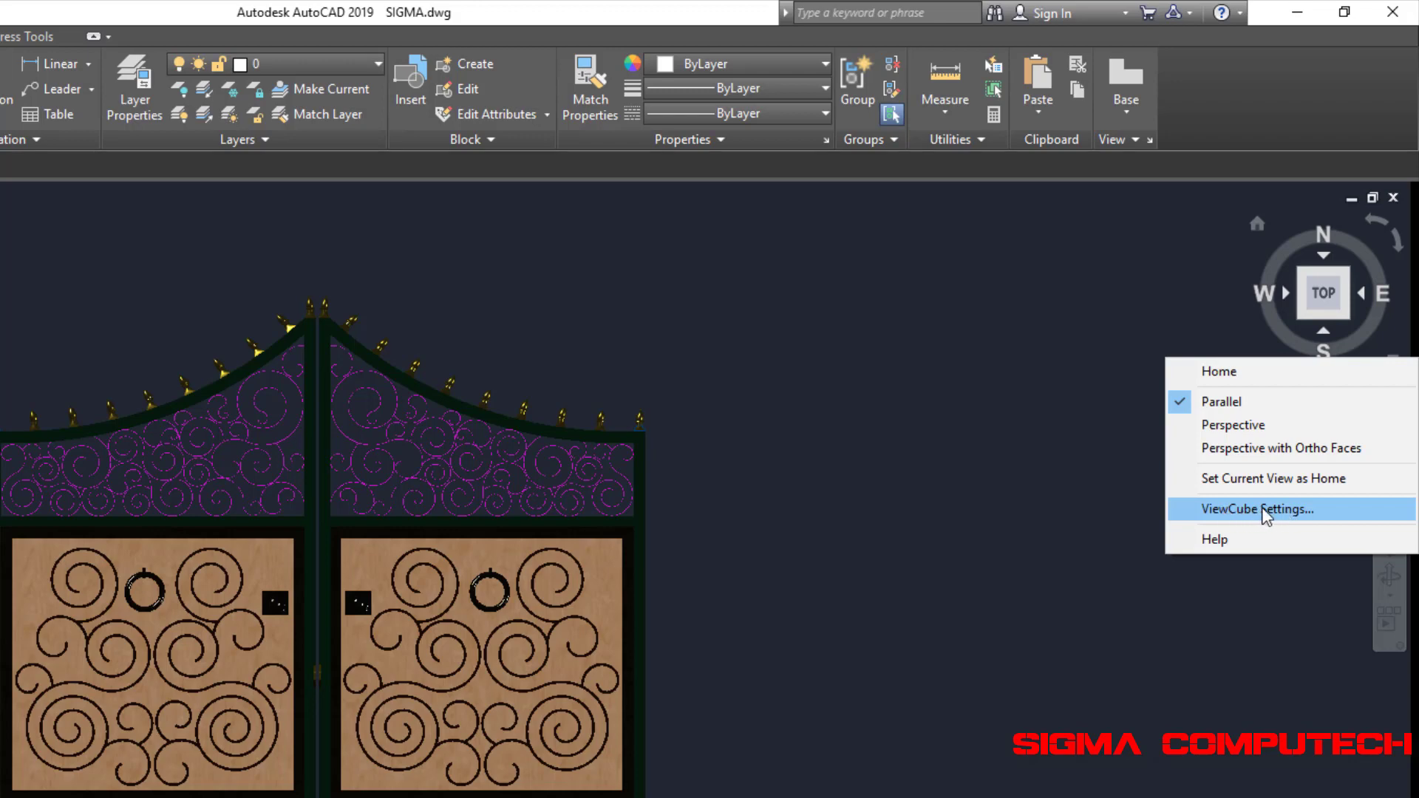
click(1265, 509)
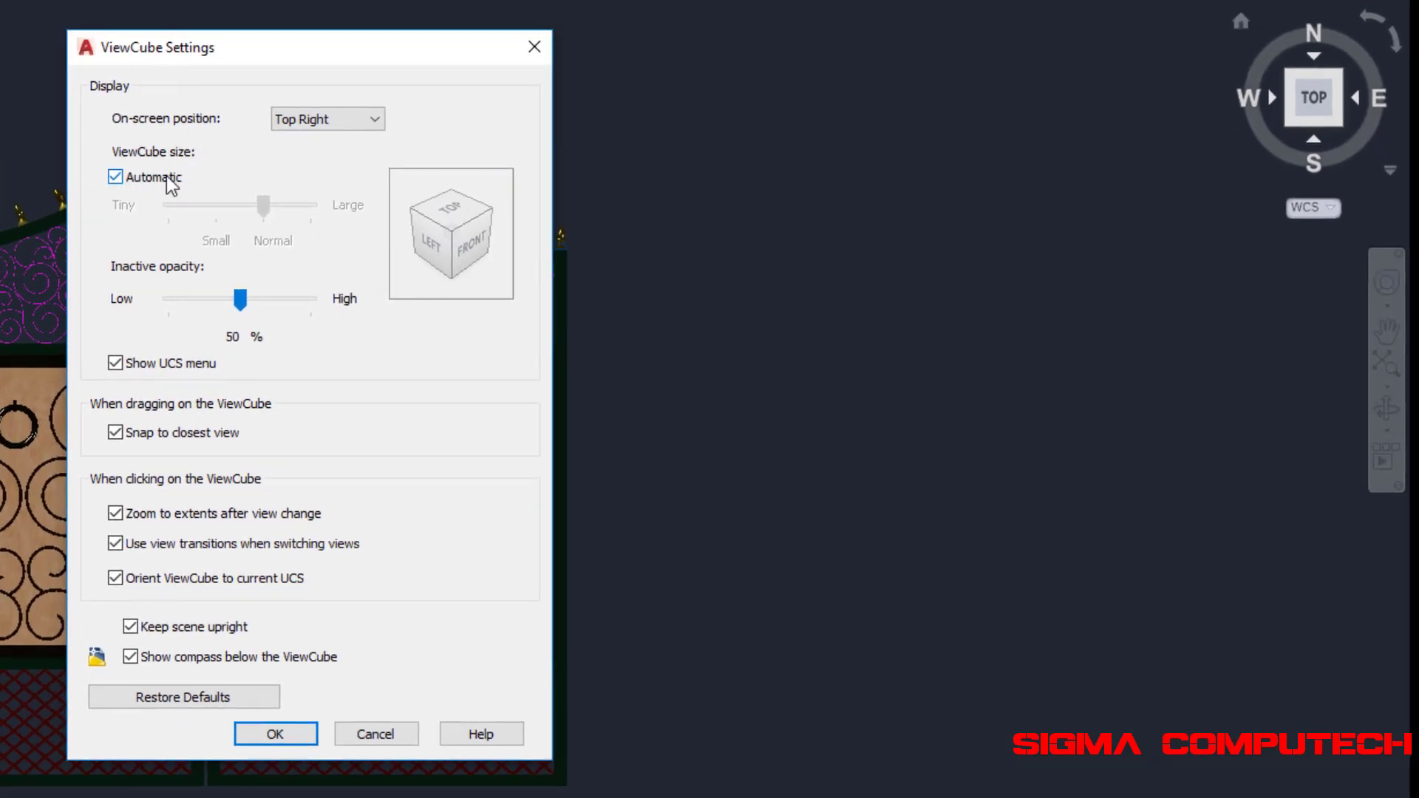
click(116, 177)
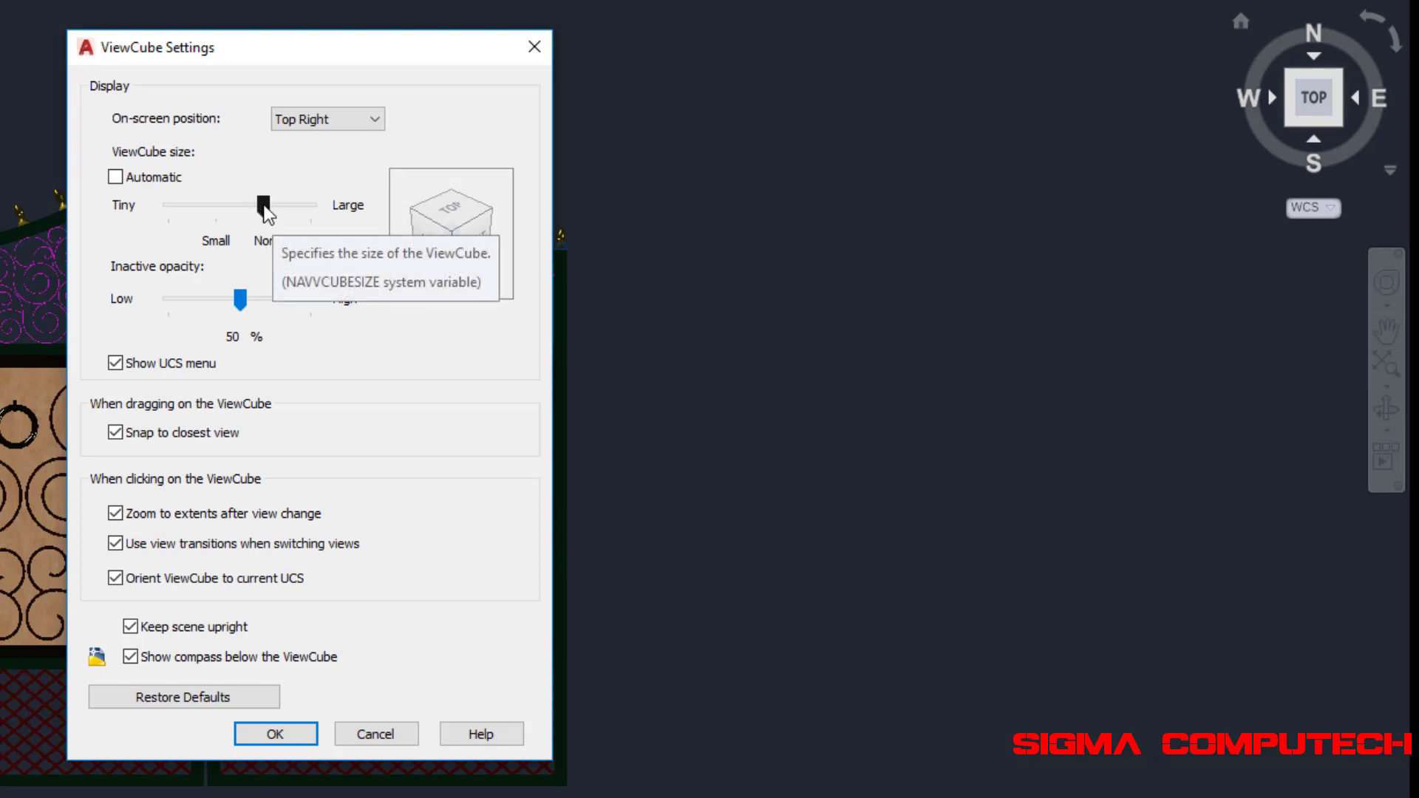
drag(263, 205, 216, 206)
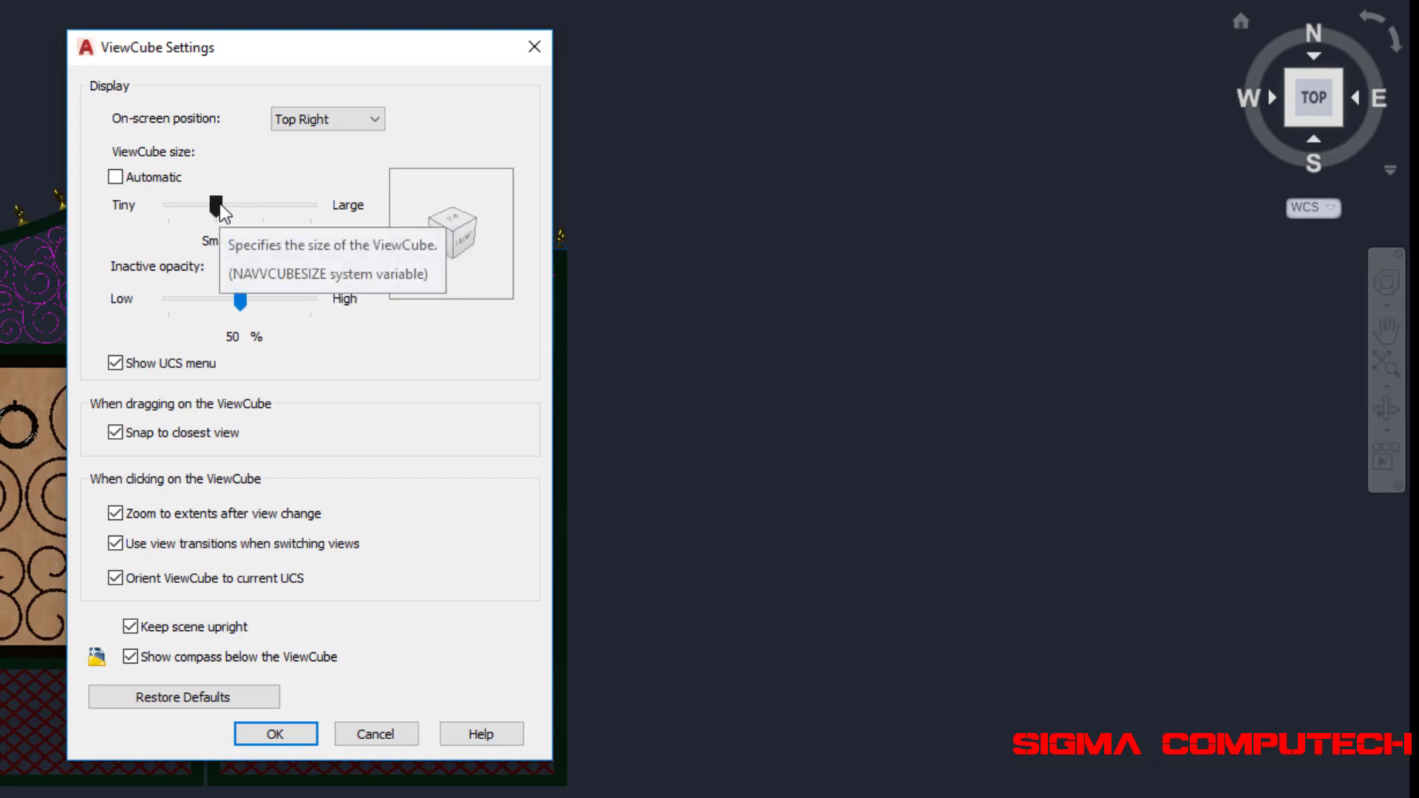
click(278, 733)
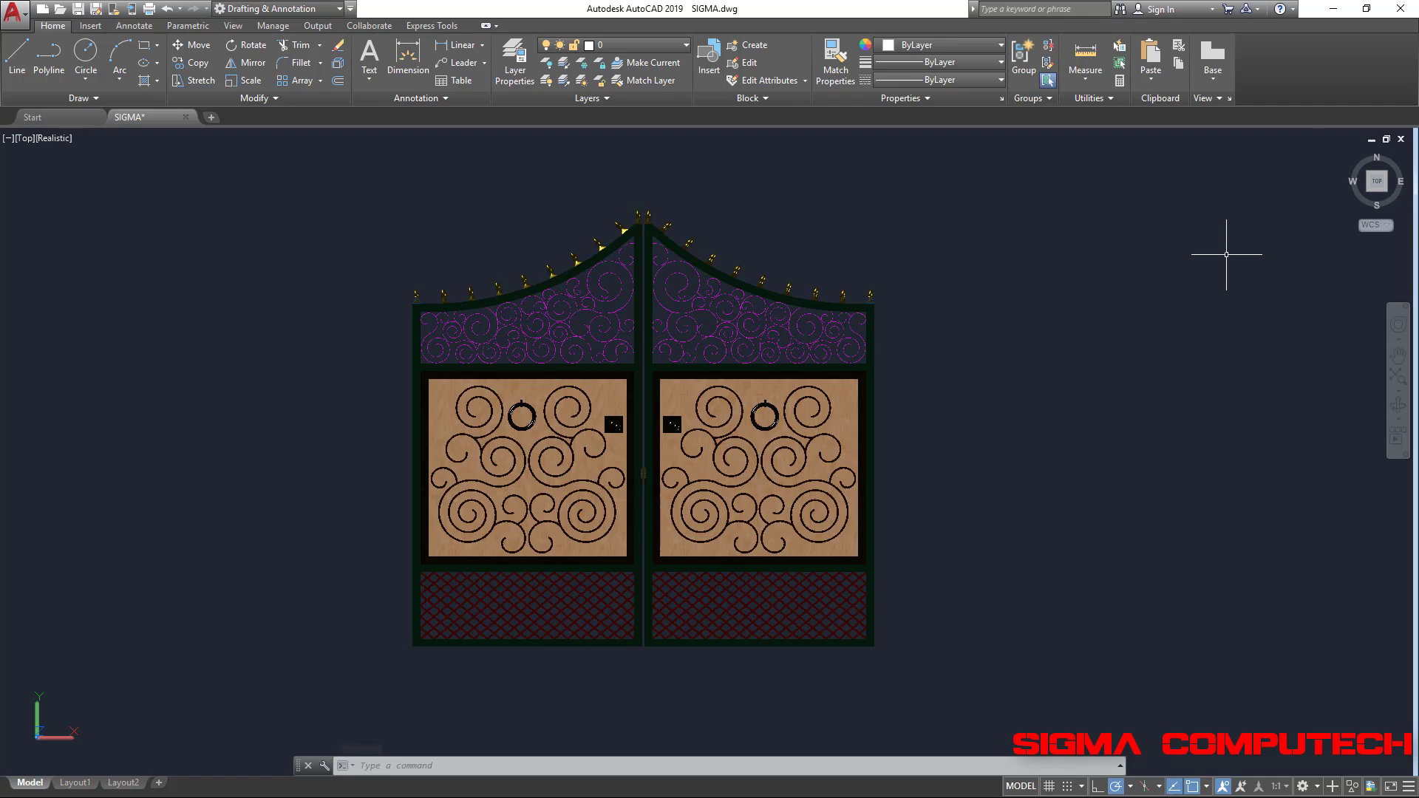
mouse_move(1376, 180)
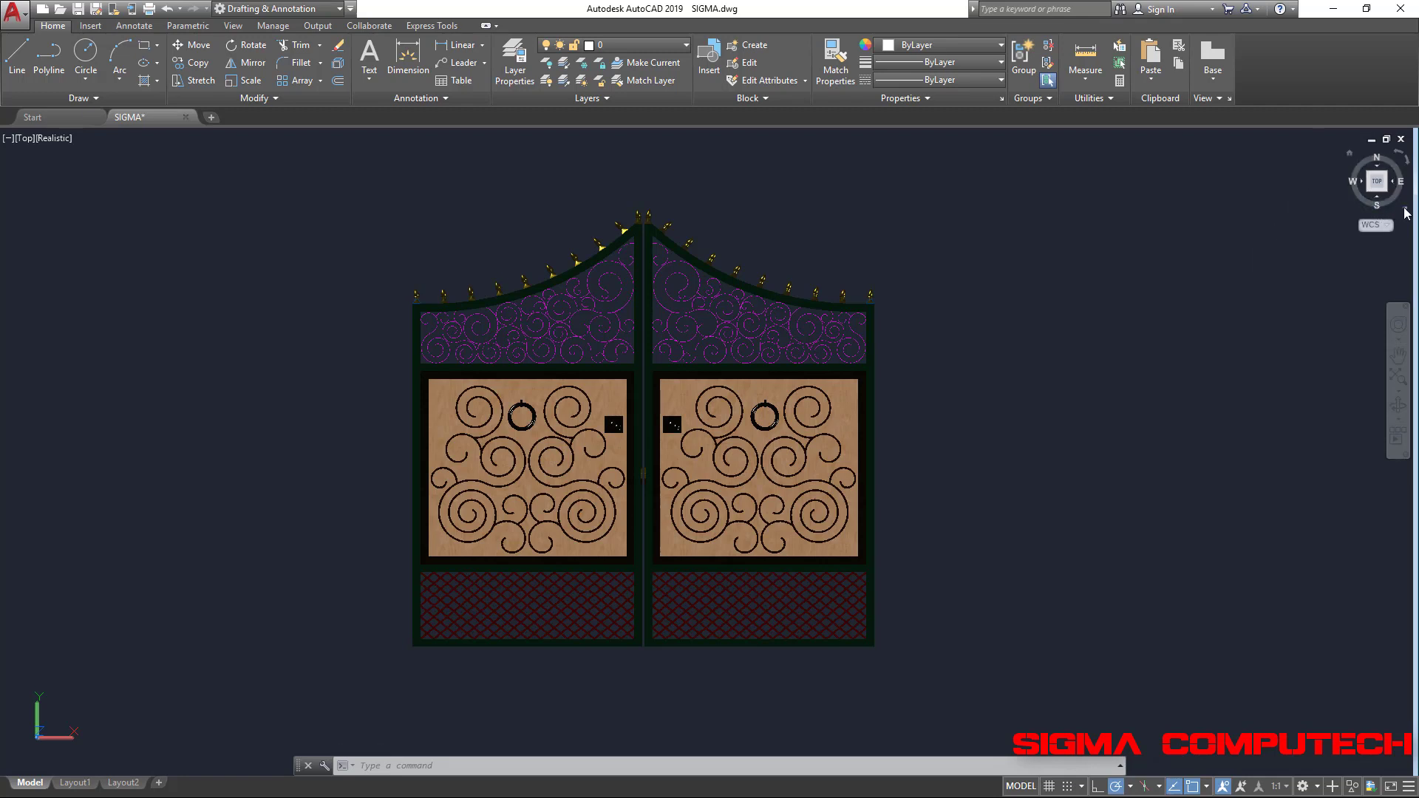
- Enlarge the ViewCube to the Large size in ViewCube Settings
click(1404, 210)
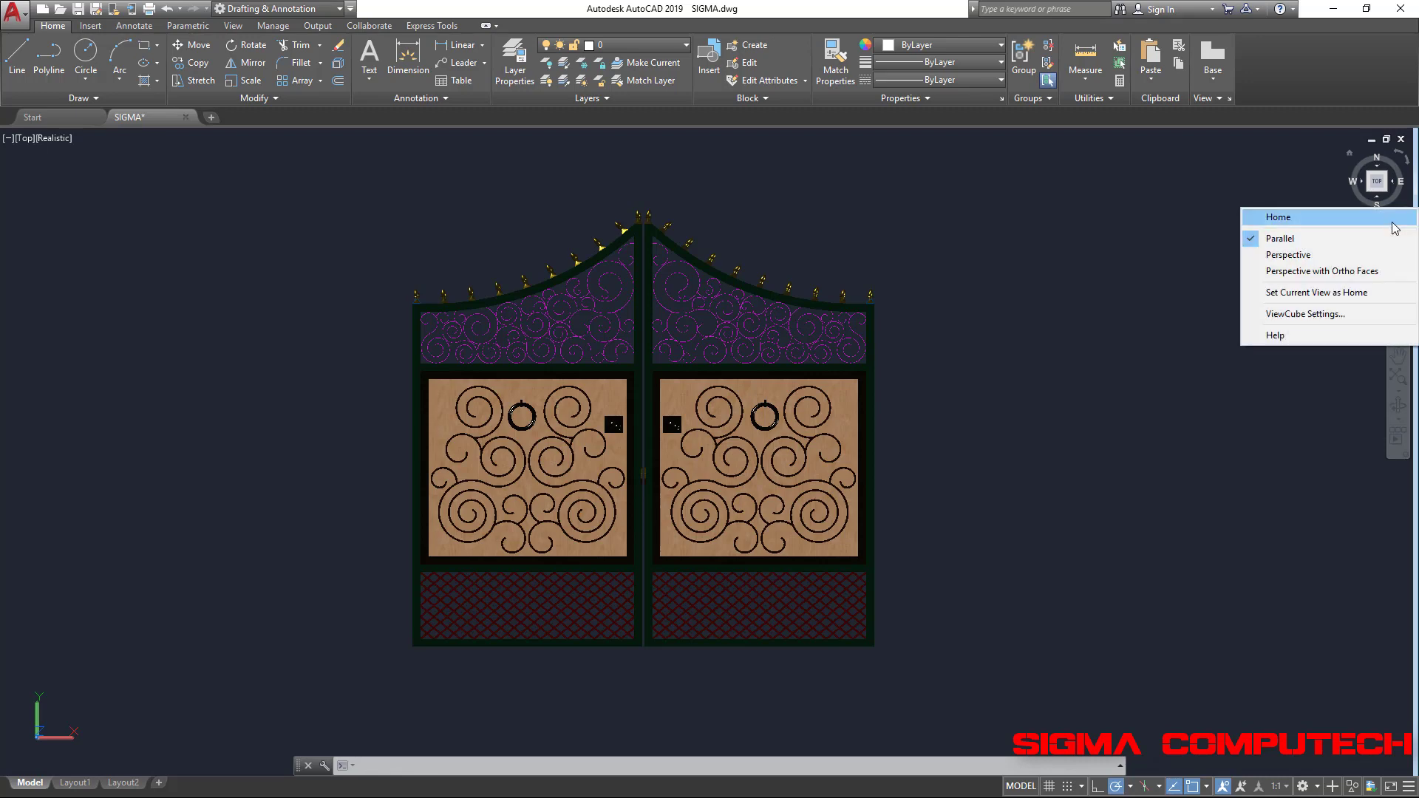
click(1330, 315)
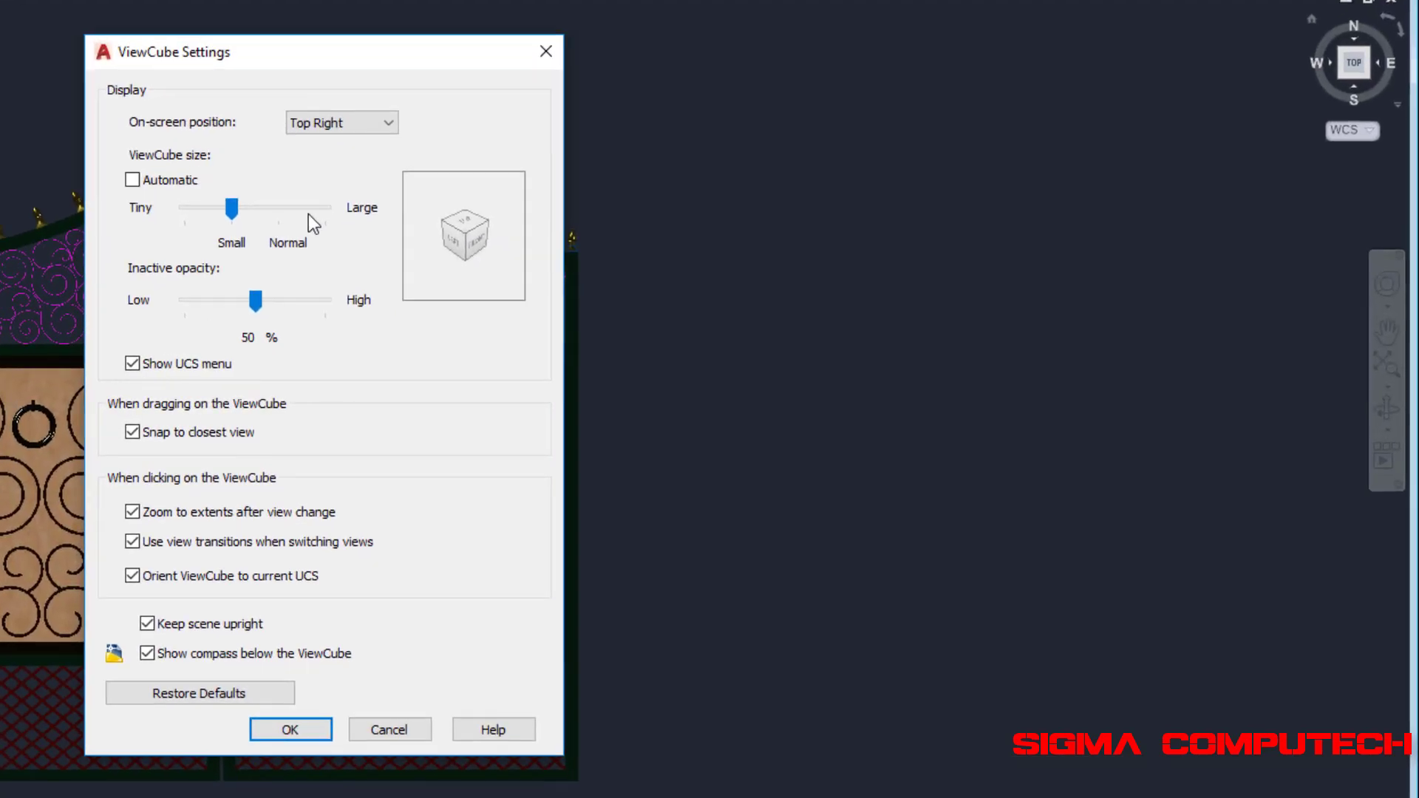
drag(230, 208, 335, 204)
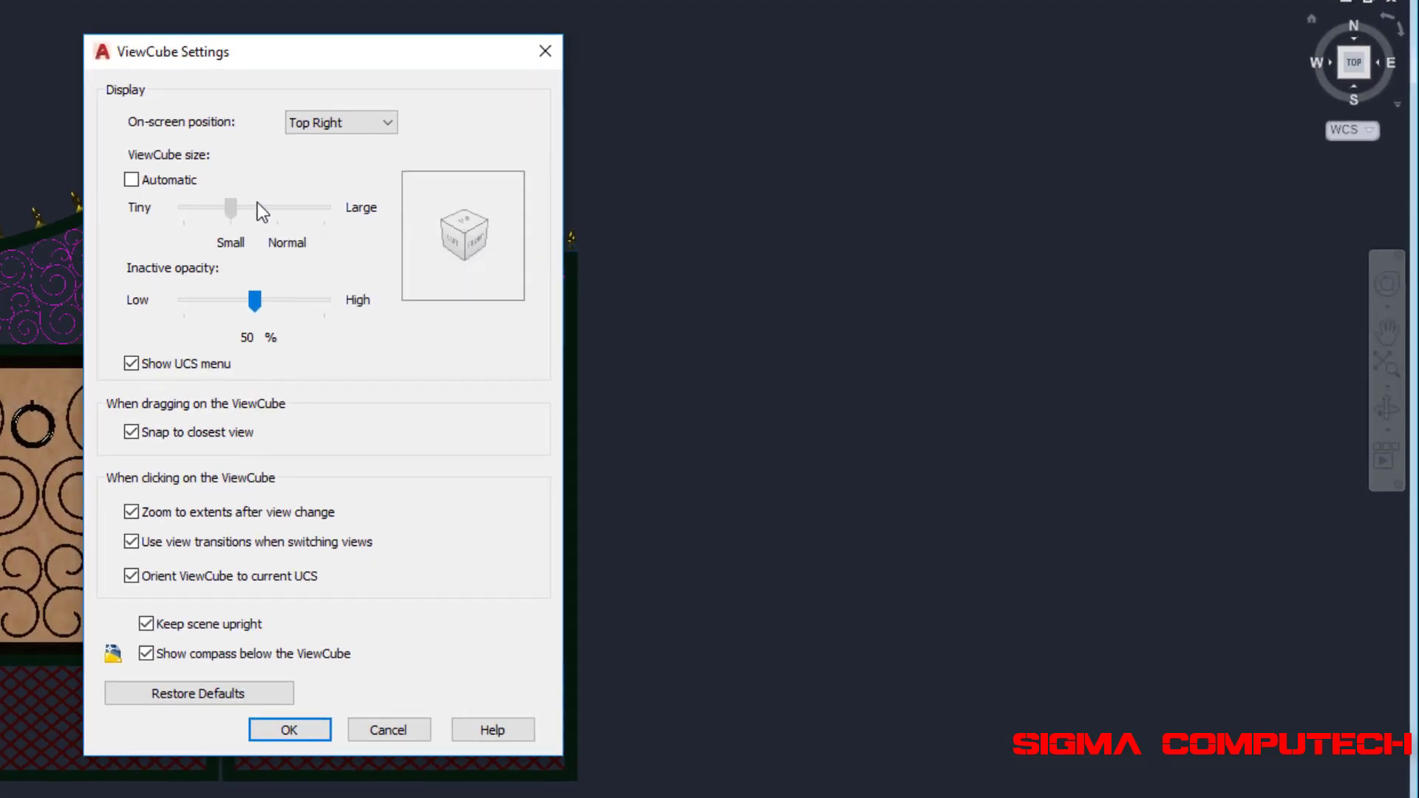
click(299, 736)
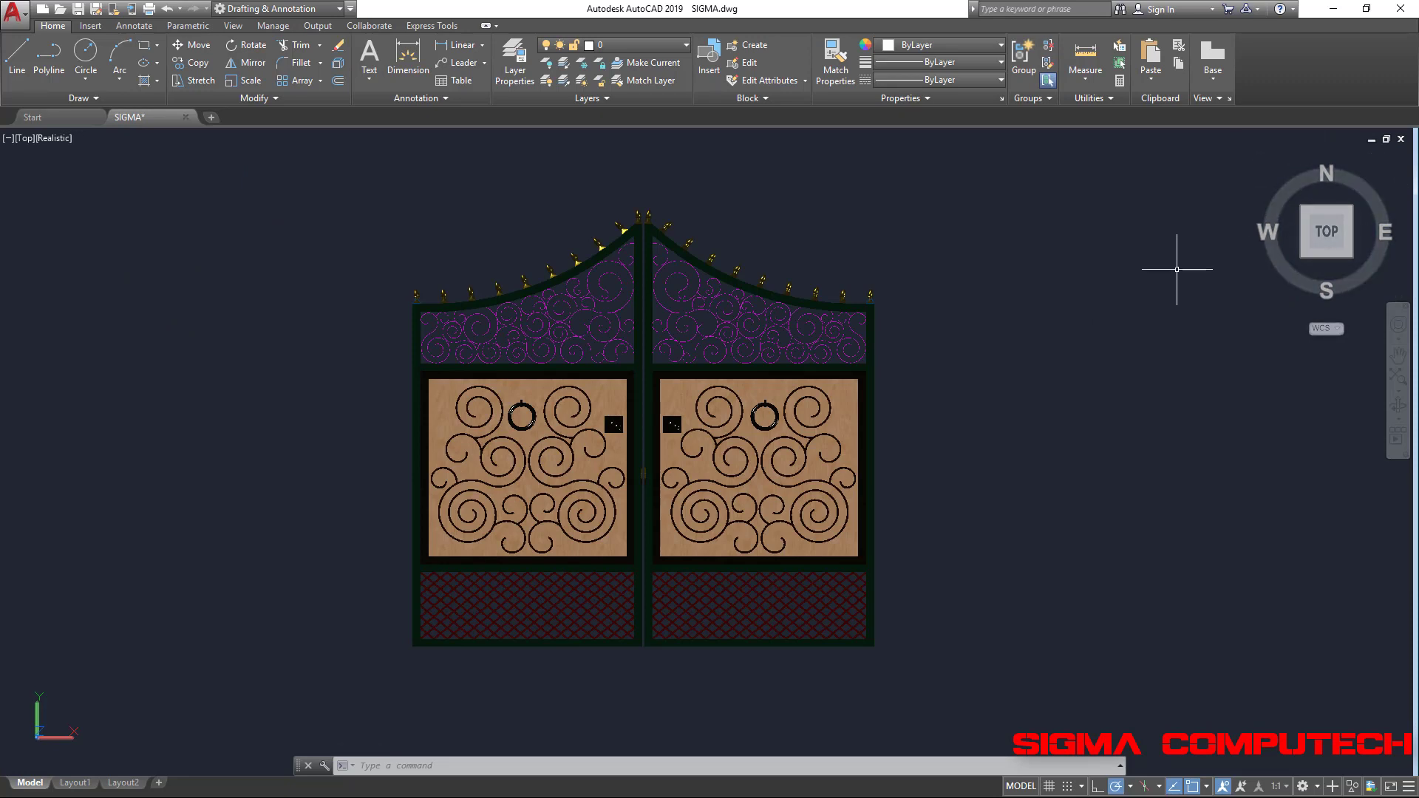
mouse_move(1325, 233)
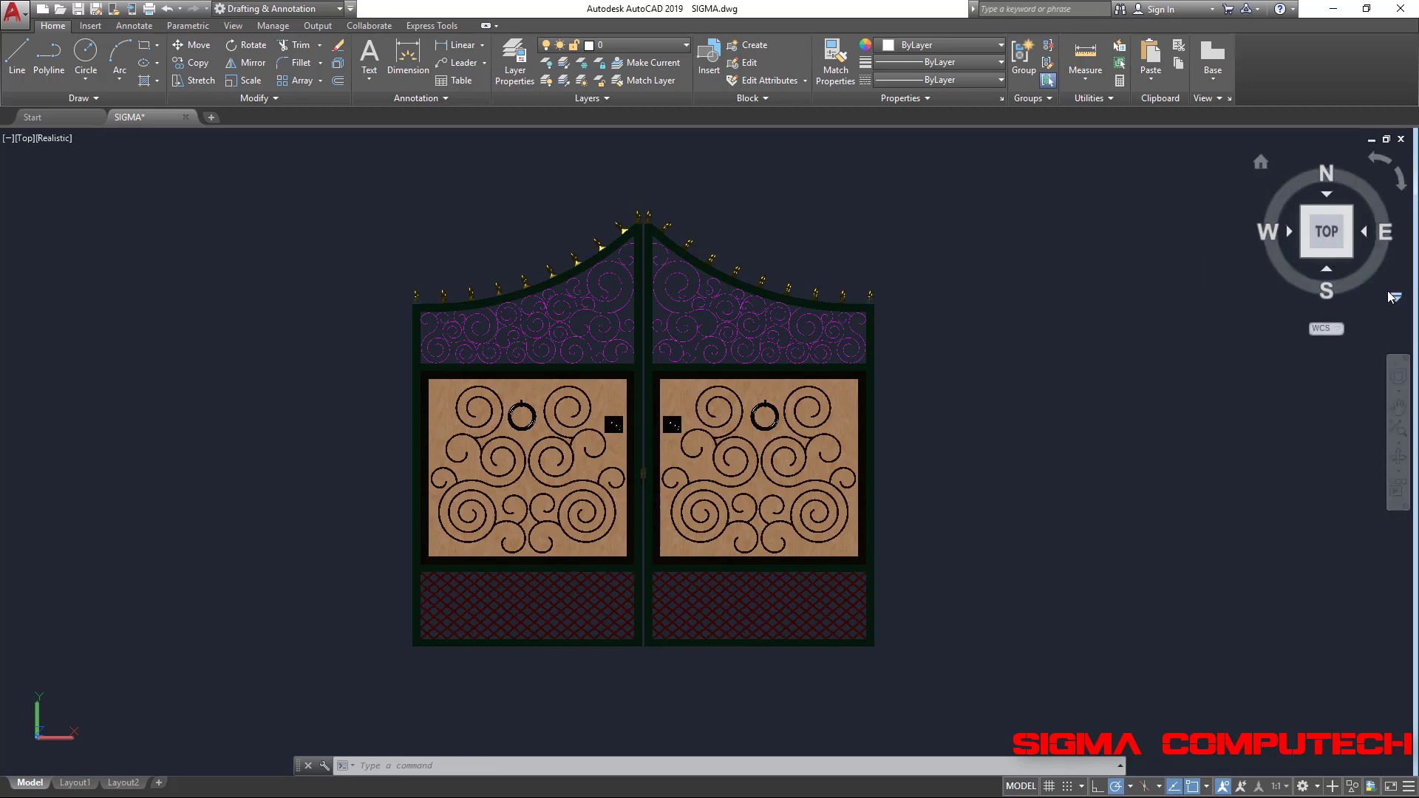
- Reopen ViewCube Settings, reset size to Normal, re-tick Automatic, and list the on-screen position choices
click(1397, 298)
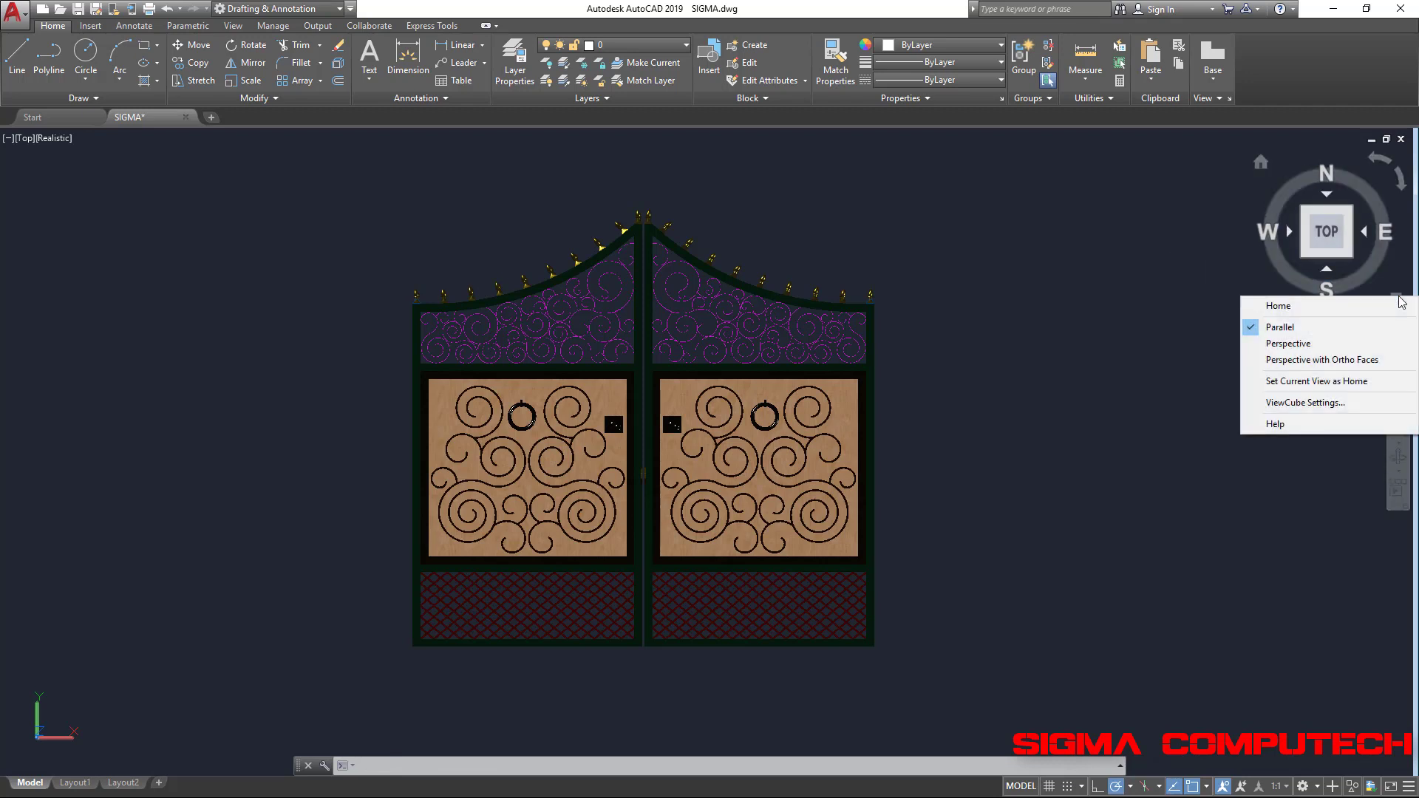
click(1308, 403)
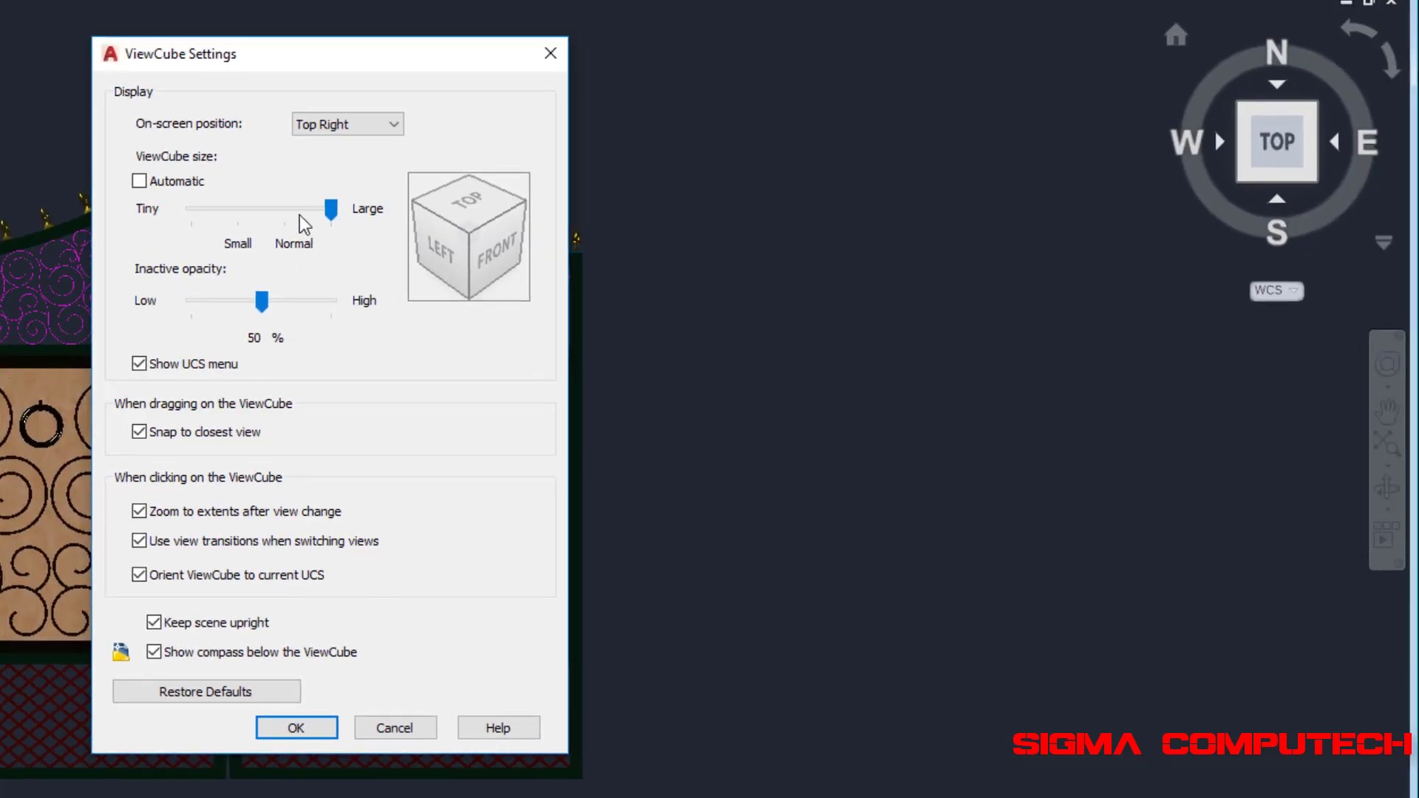
click(682, 275)
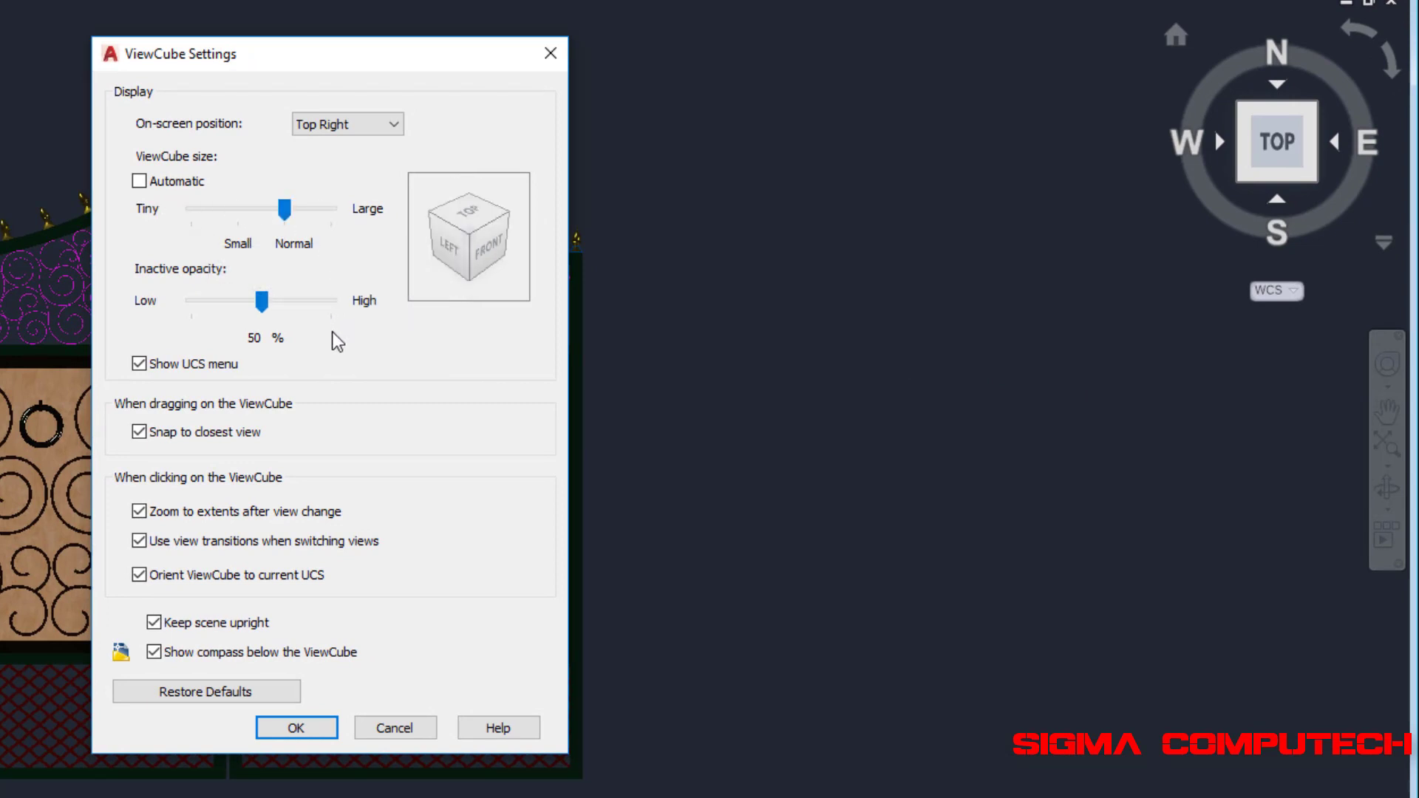
click(139, 182)
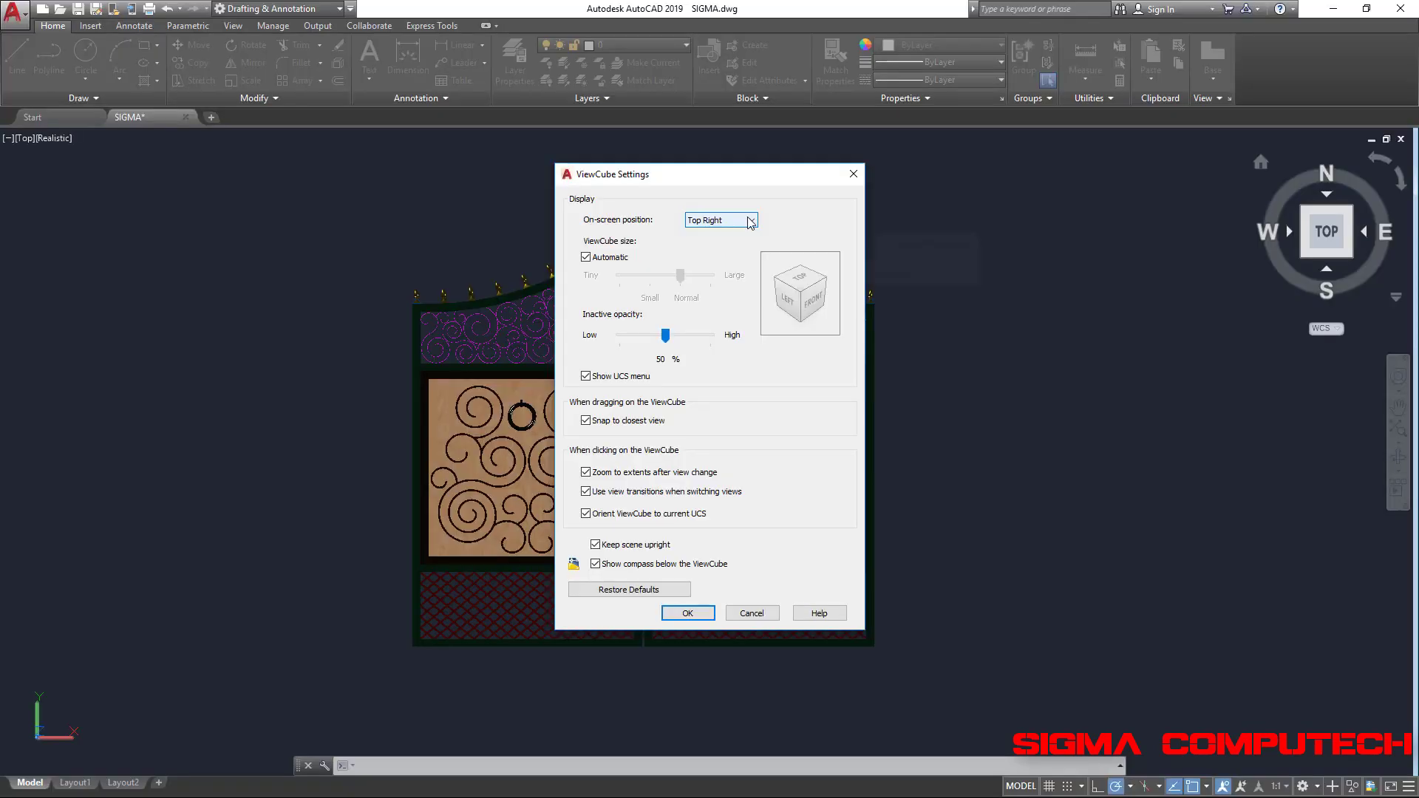
click(750, 222)
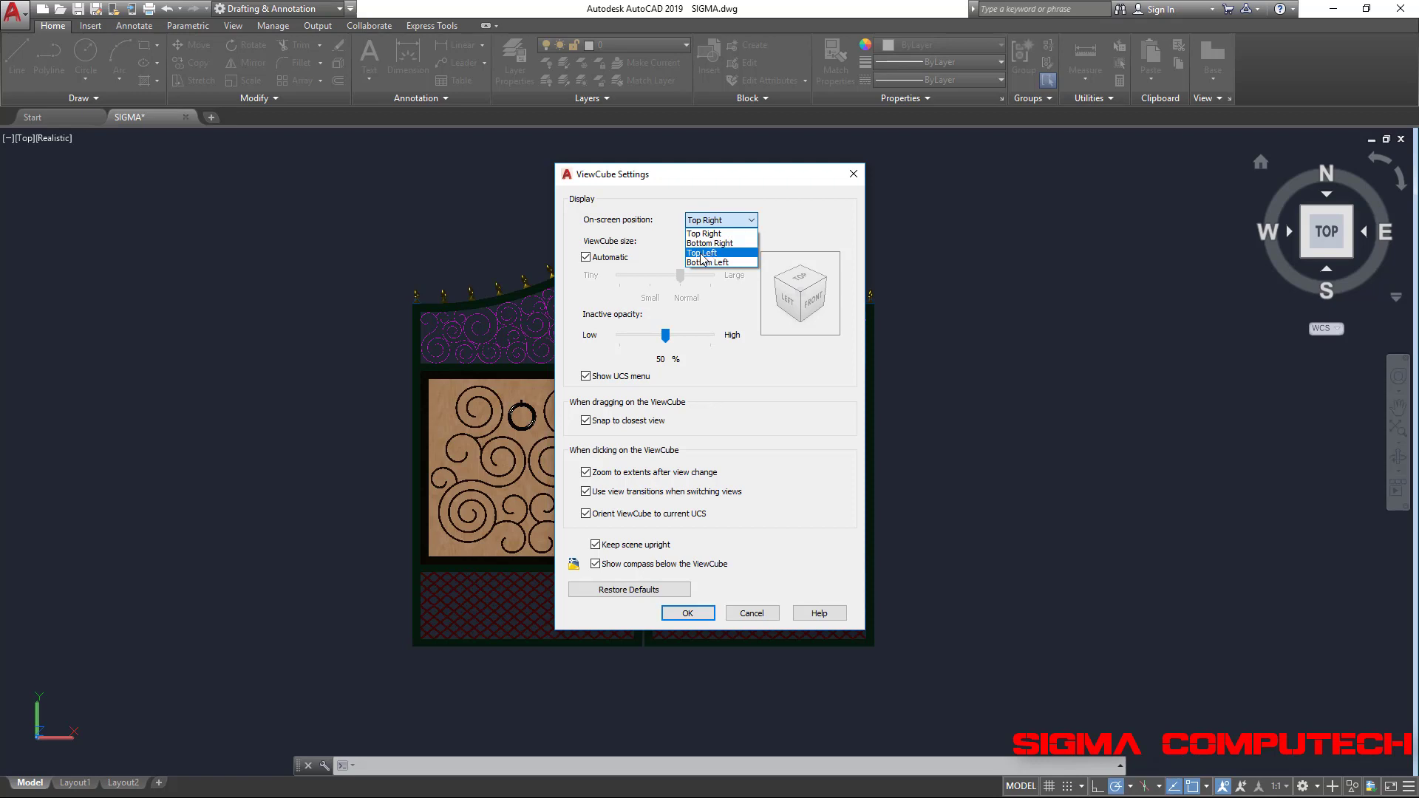
- Move the ViewCube to the Top Left corner of the drawing area
click(704, 254)
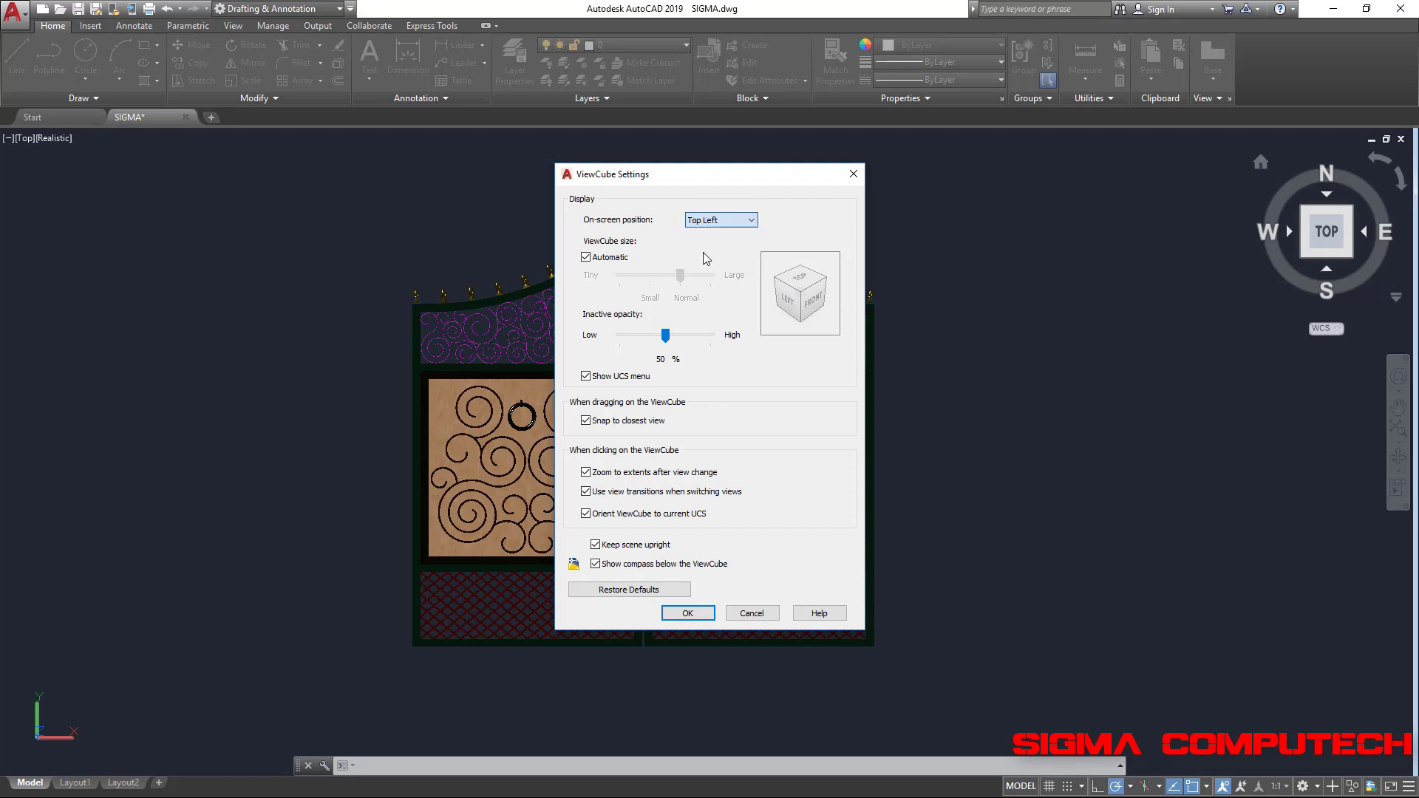
click(687, 613)
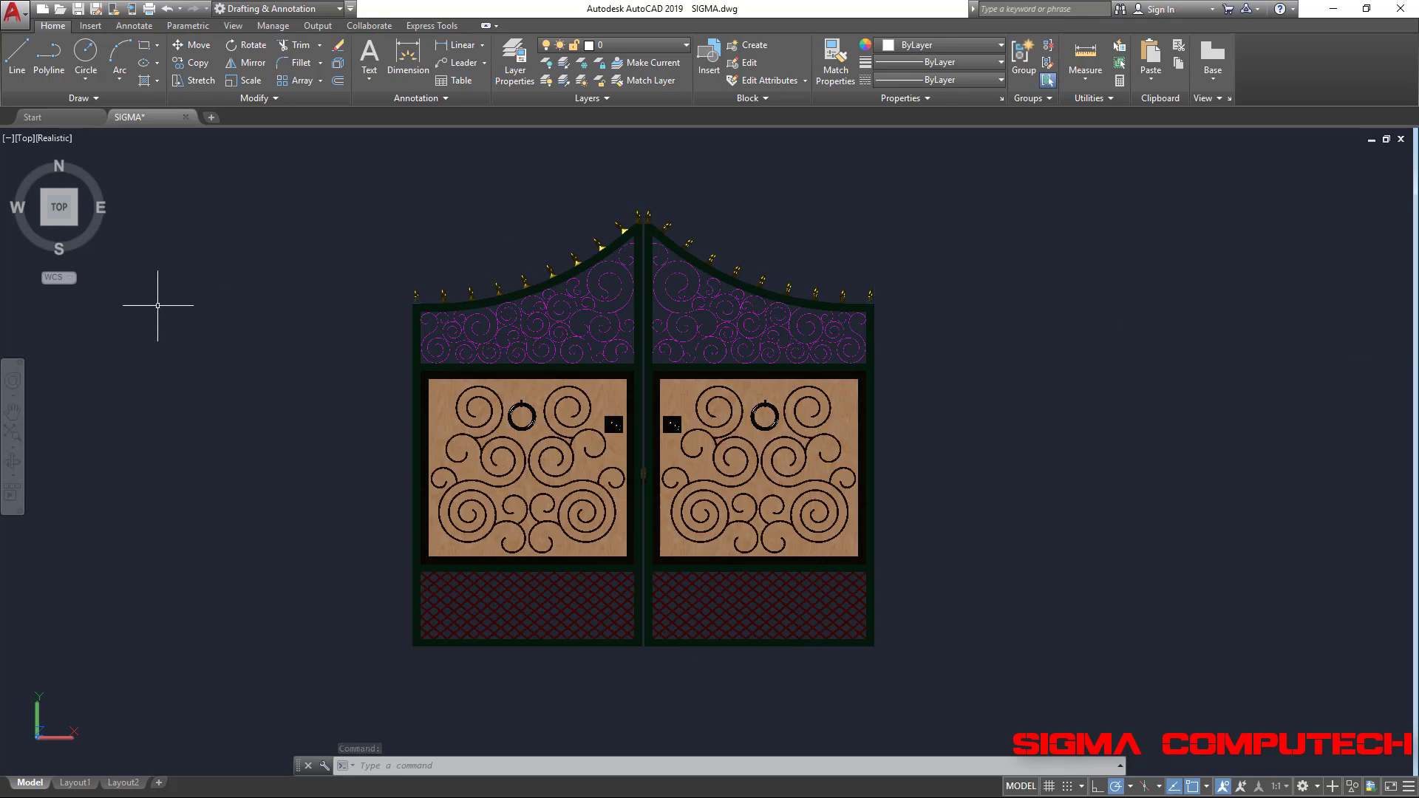
mouse_move(59, 207)
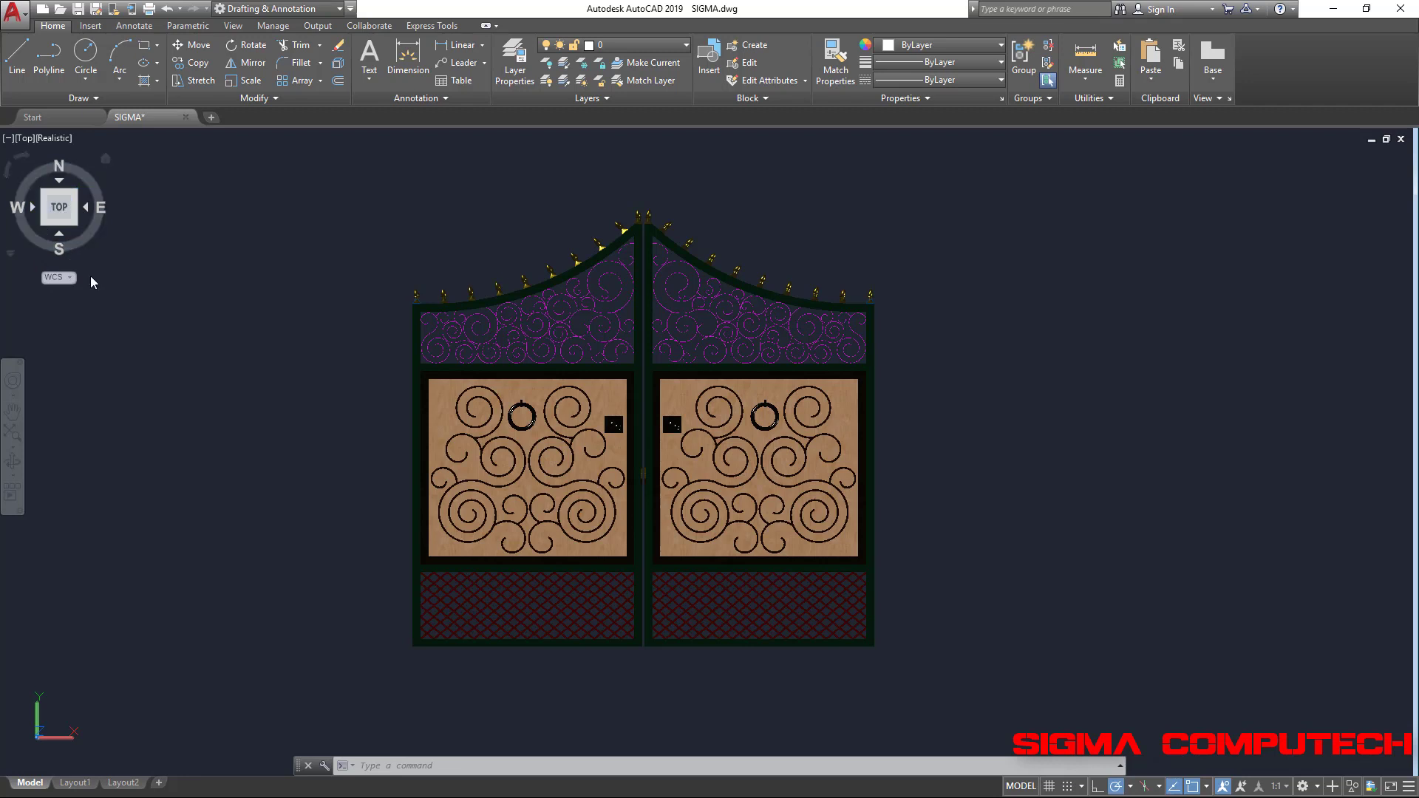
- Set the ViewCube's on-screen position to Bottom Right in ViewCube Settings
click(9, 254)
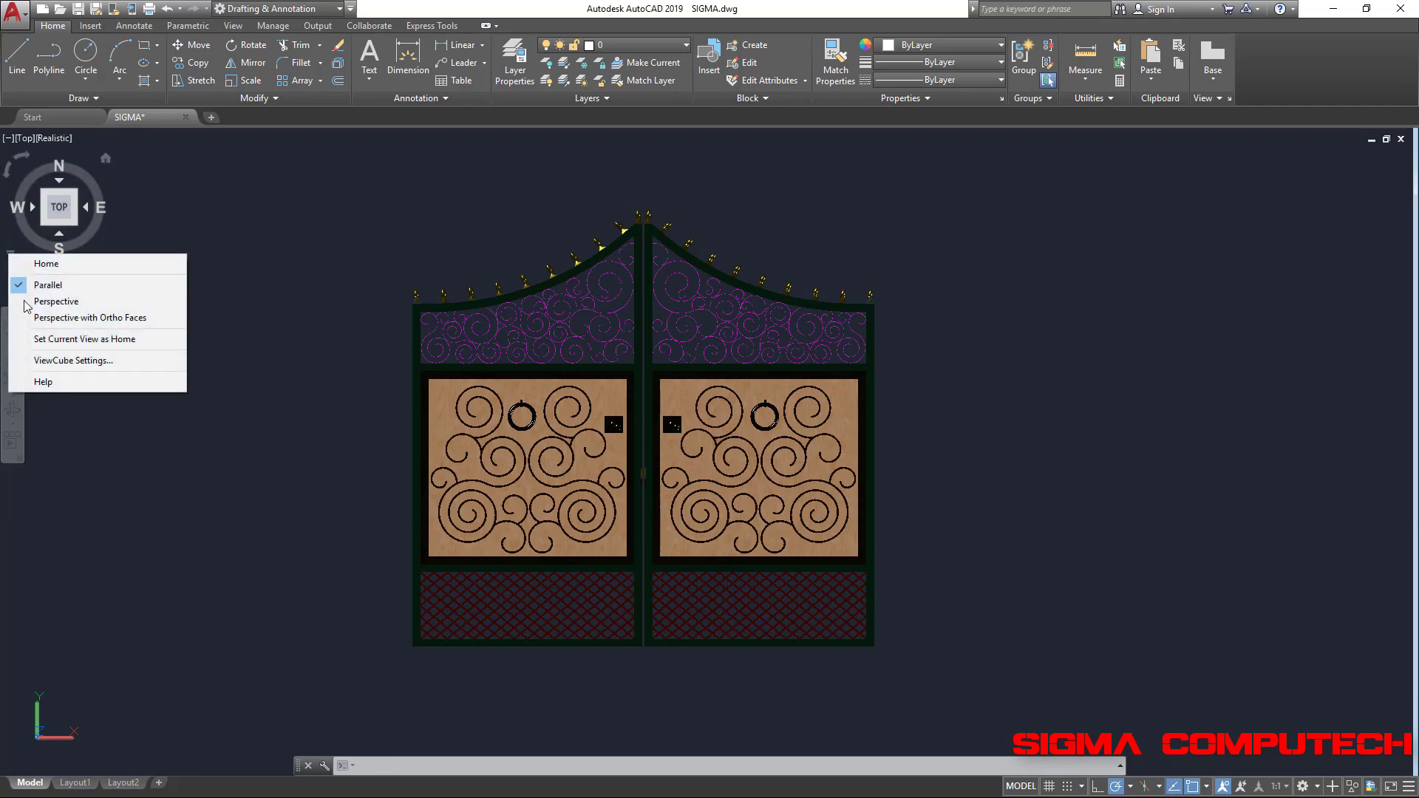
click(89, 361)
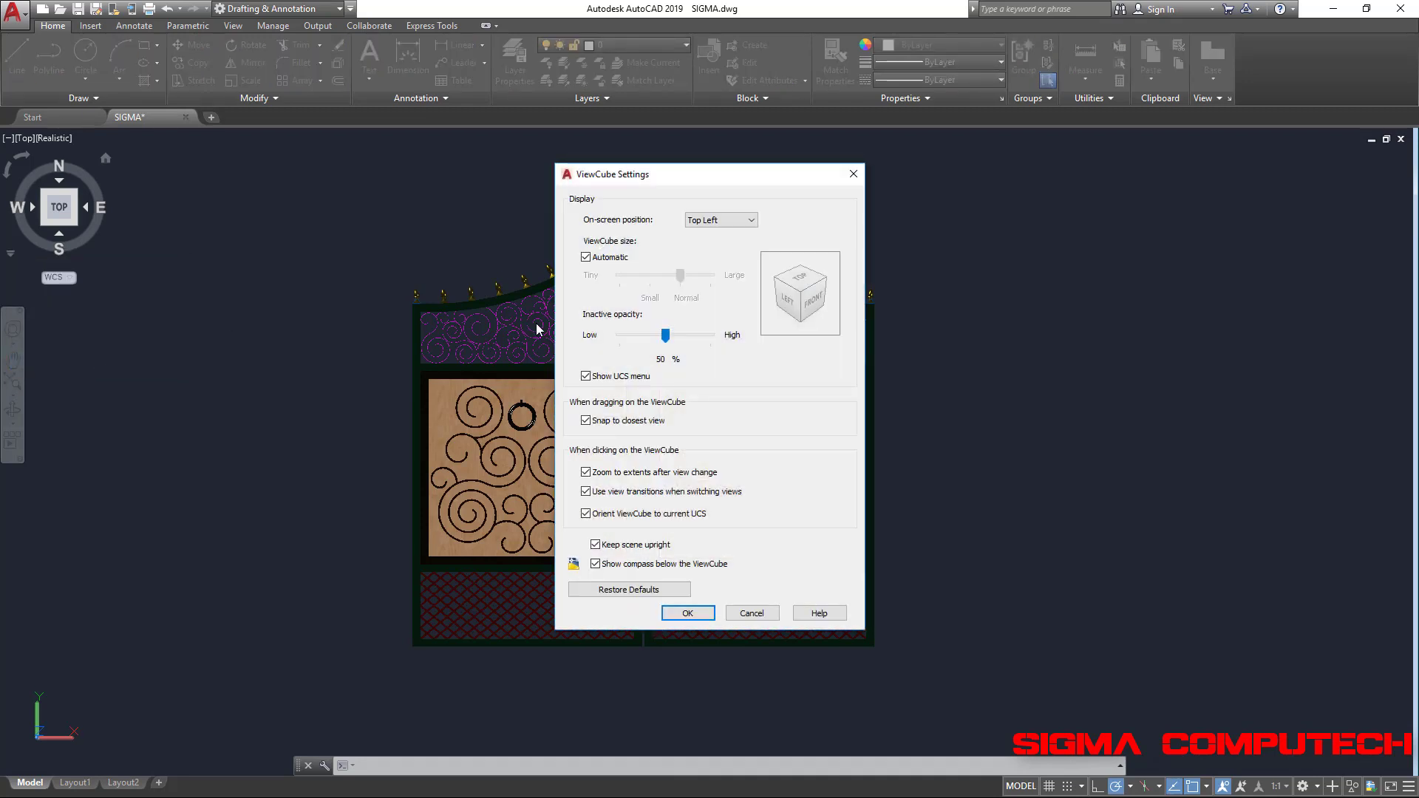
click(750, 220)
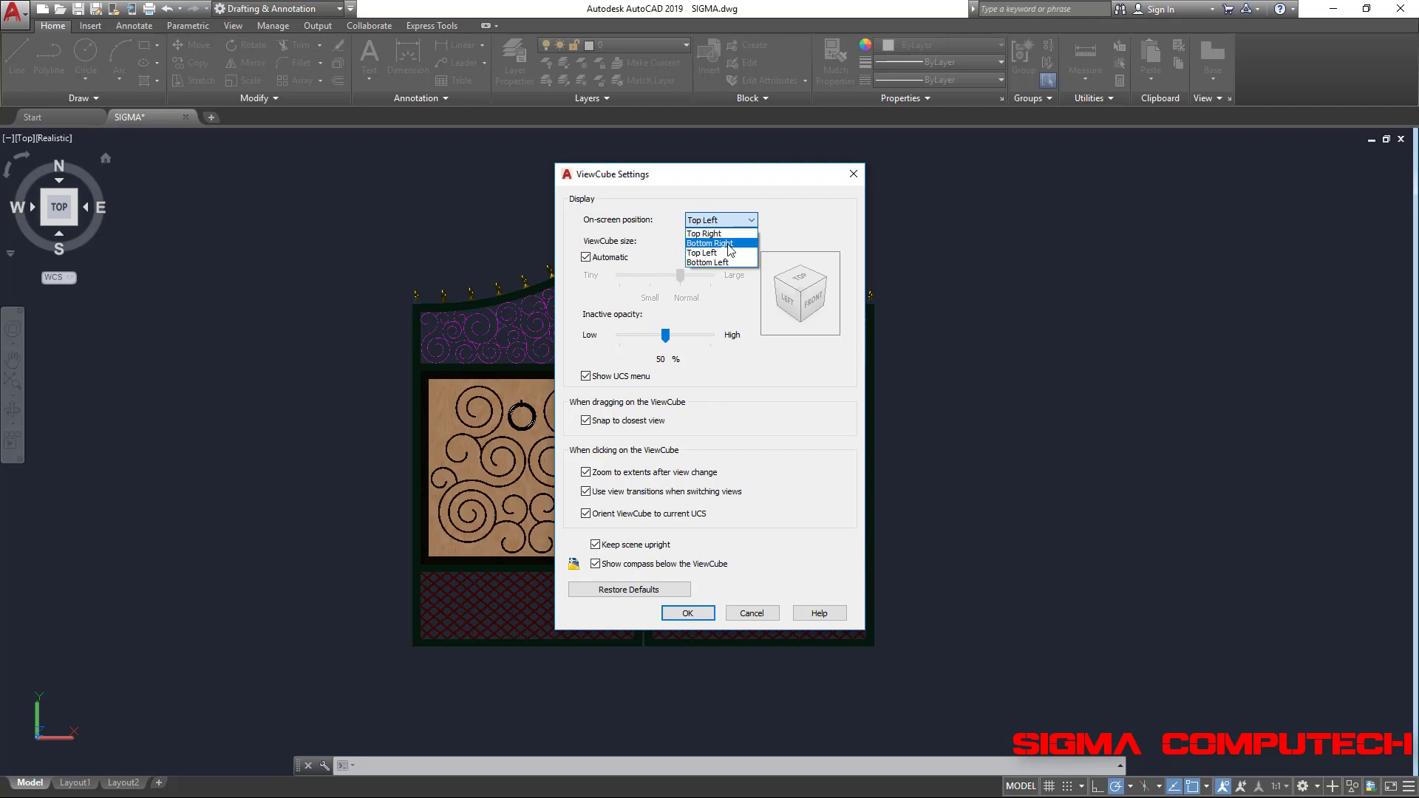
click(730, 244)
click(702, 614)
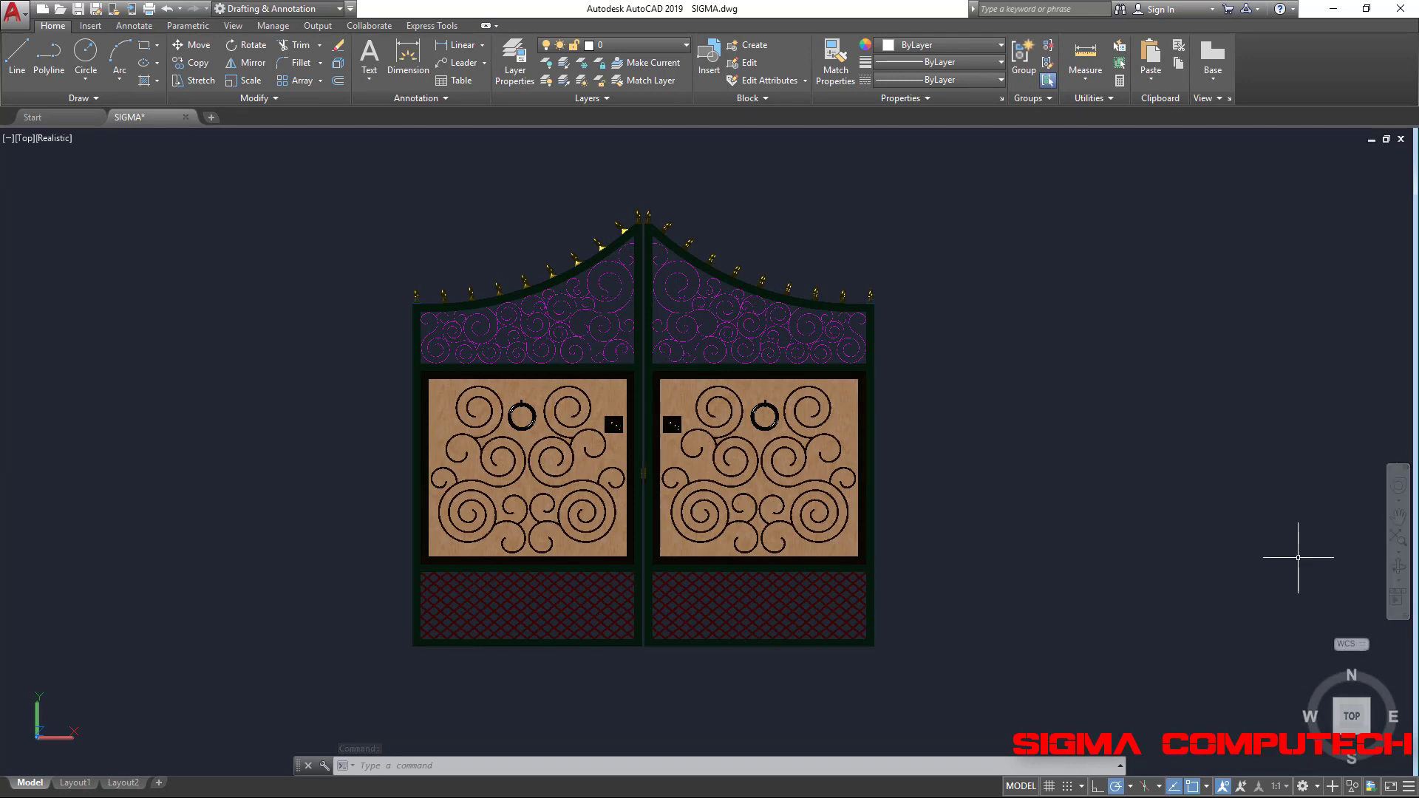
mouse_move(1352, 716)
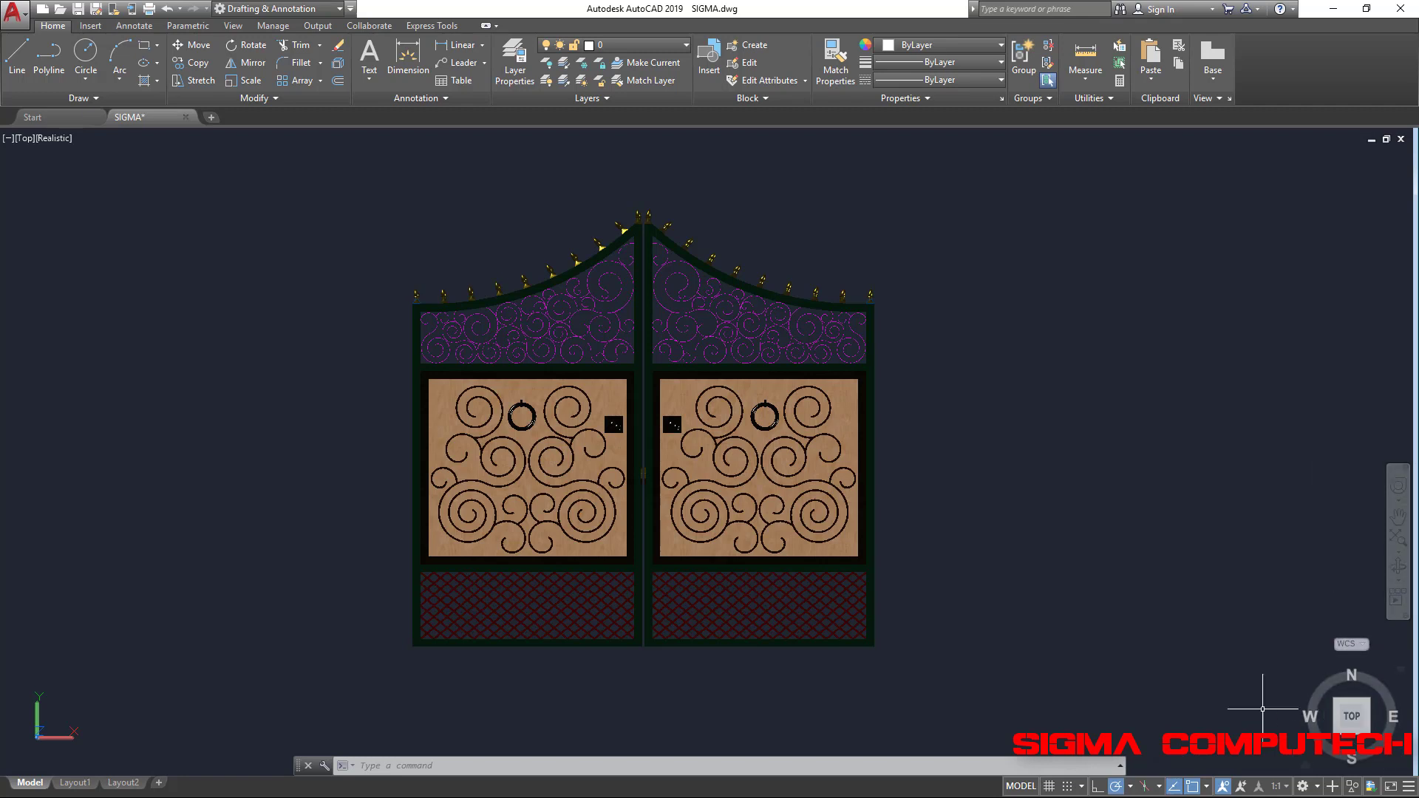
- Return the ViewCube to its Top Right on-screen position via ViewCube Settings
click(1401, 674)
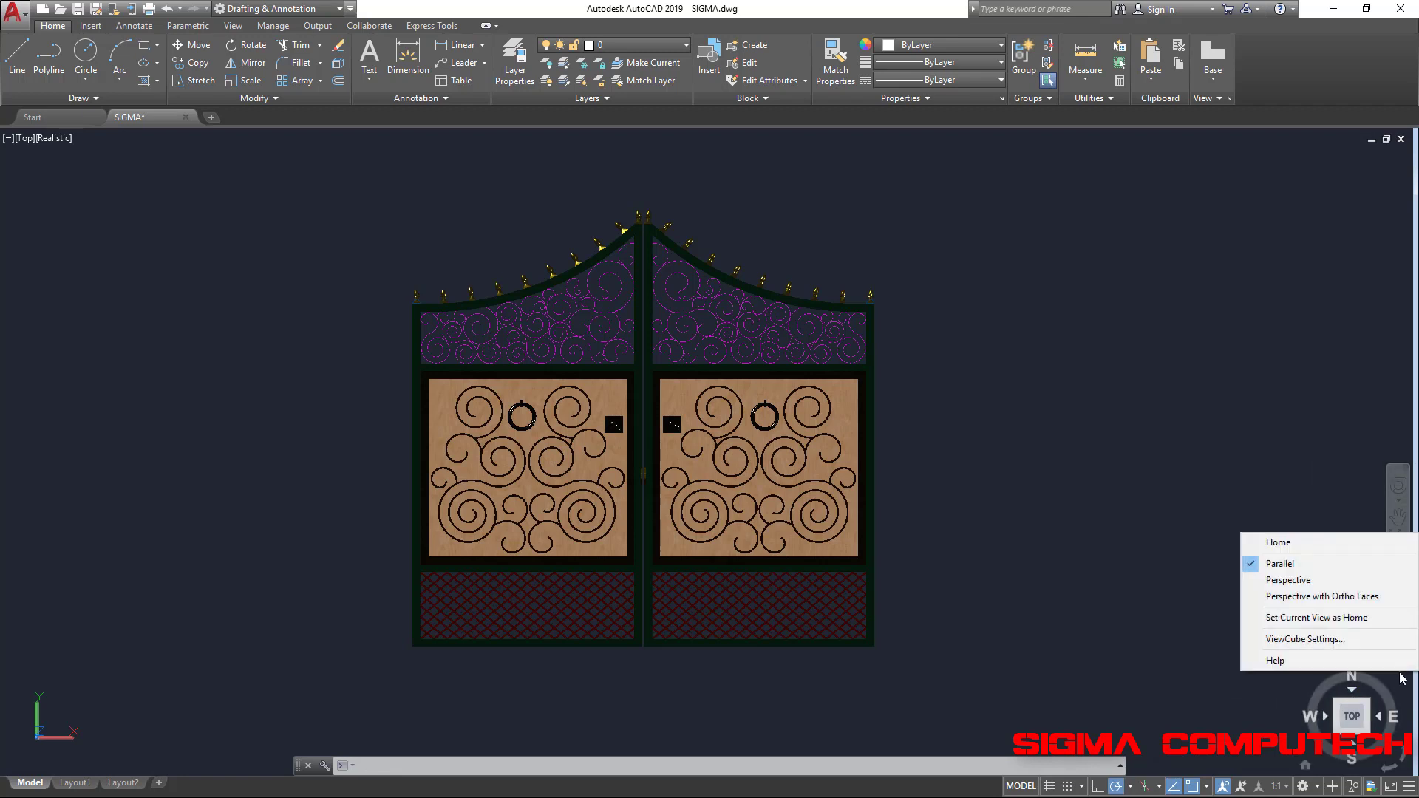
click(1330, 640)
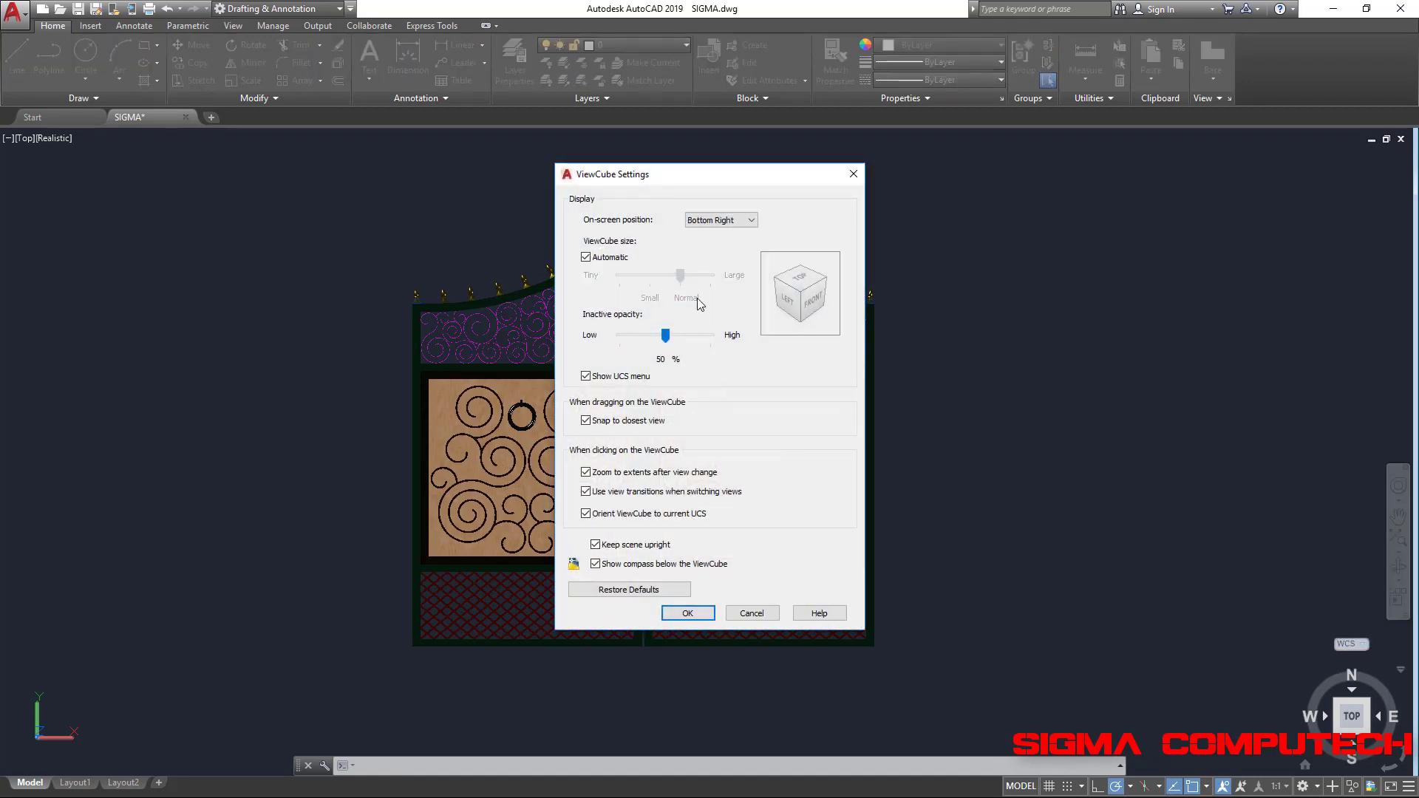
click(752, 220)
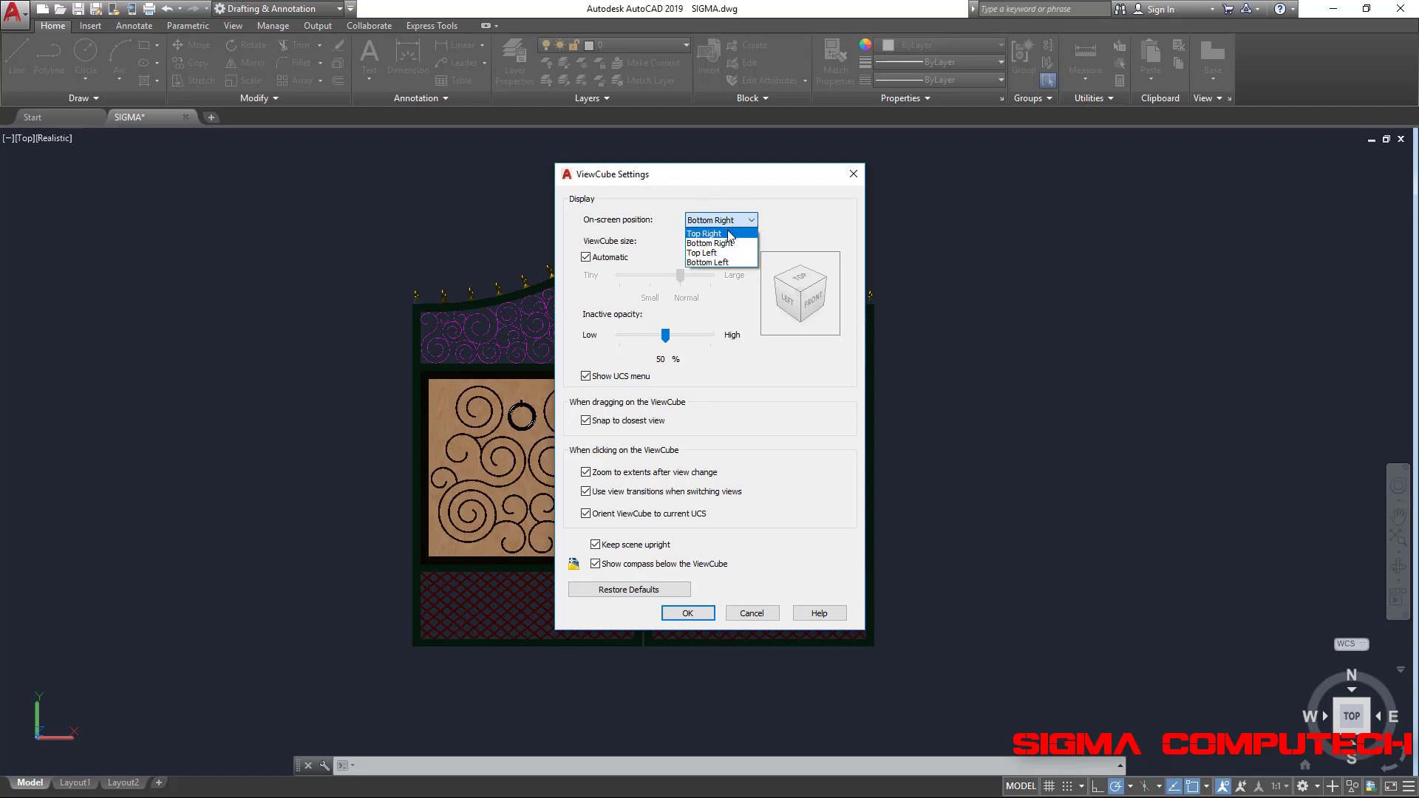
click(729, 234)
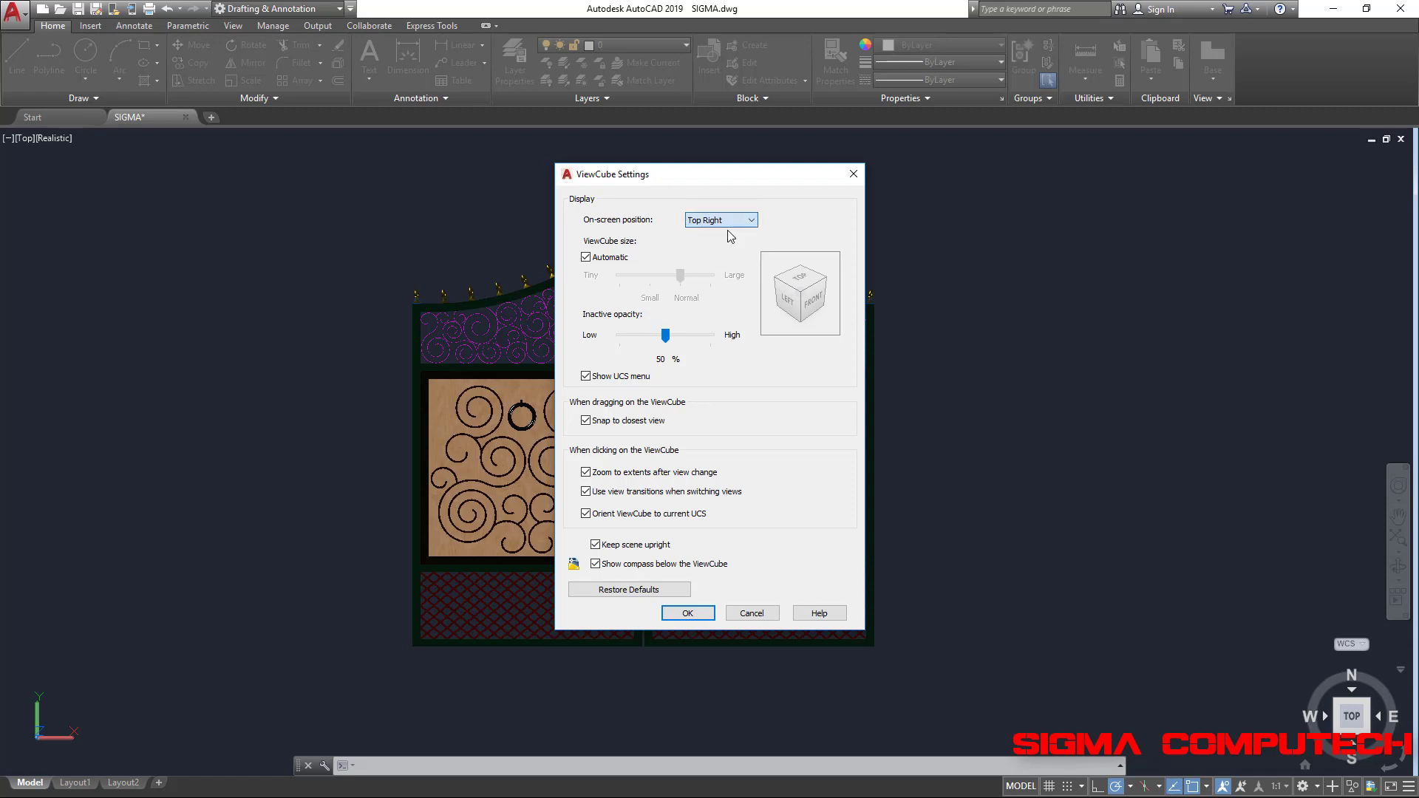
click(688, 613)
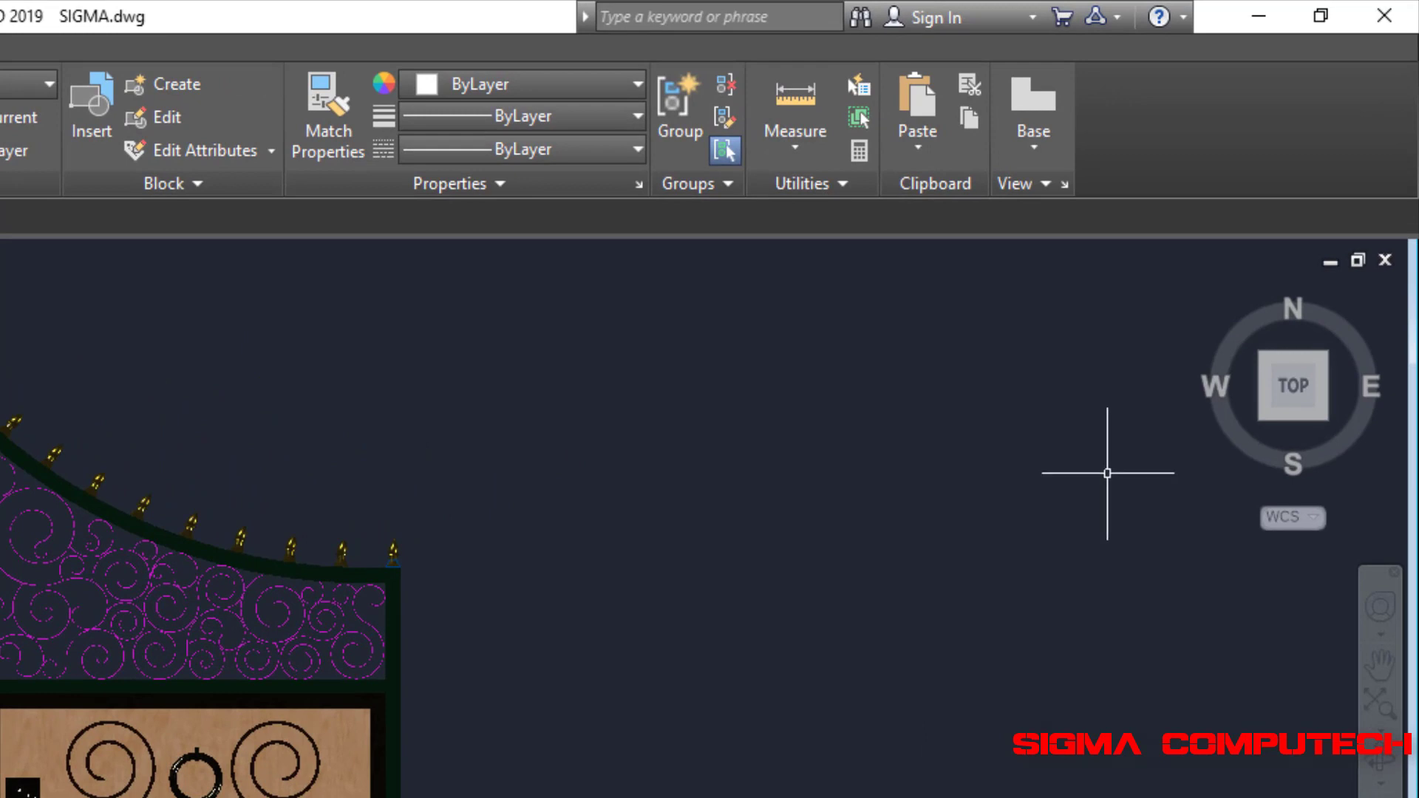
mouse_move(1293, 384)
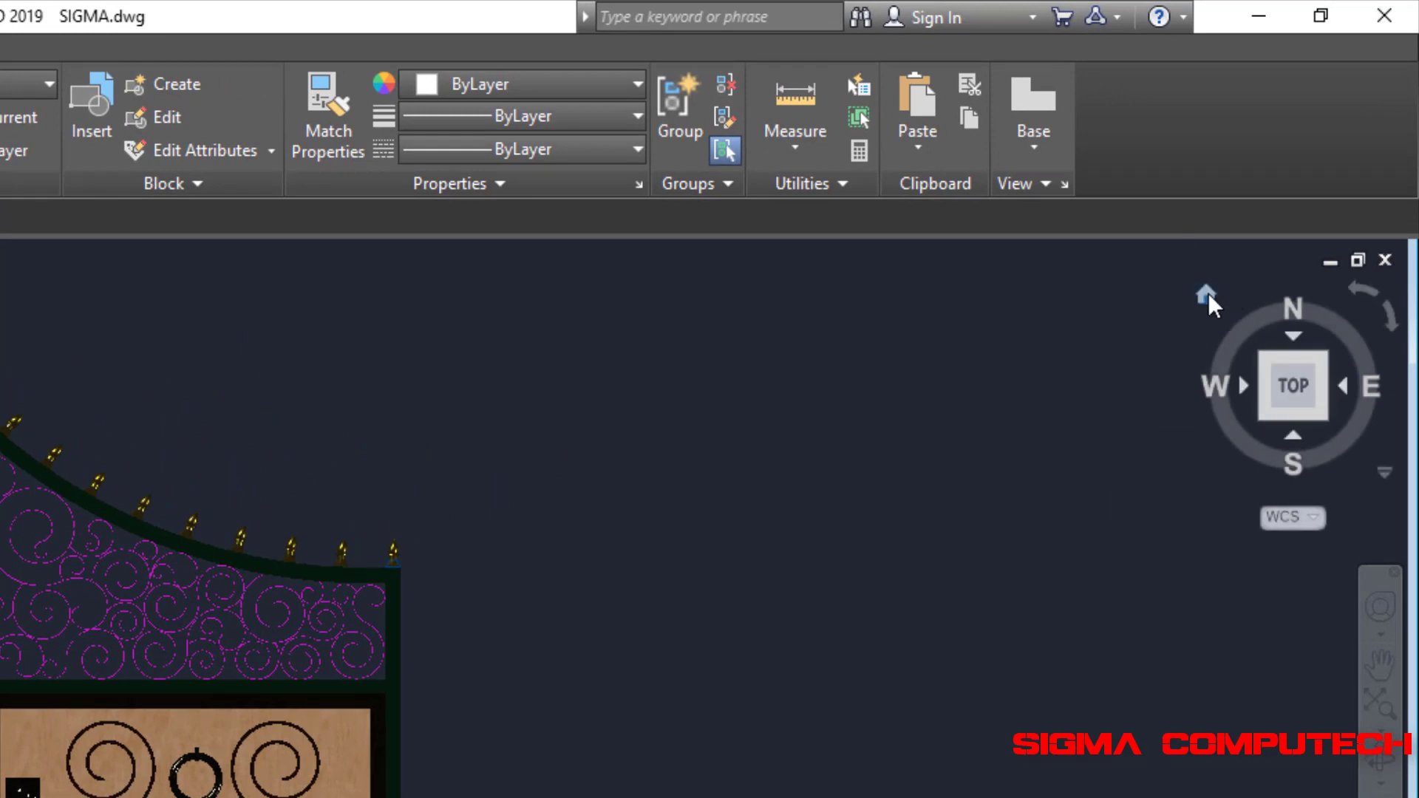
click(1205, 294)
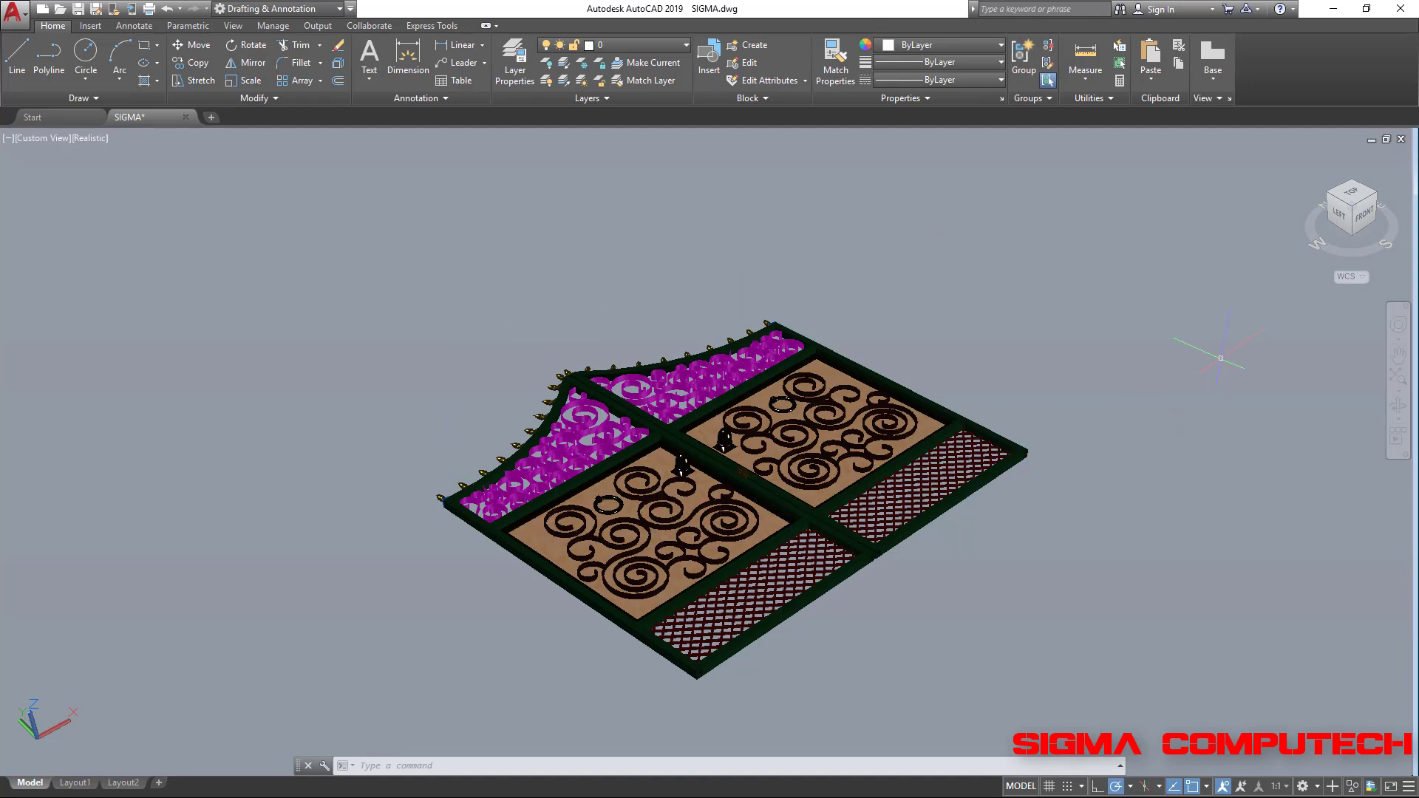
click(1339, 215)
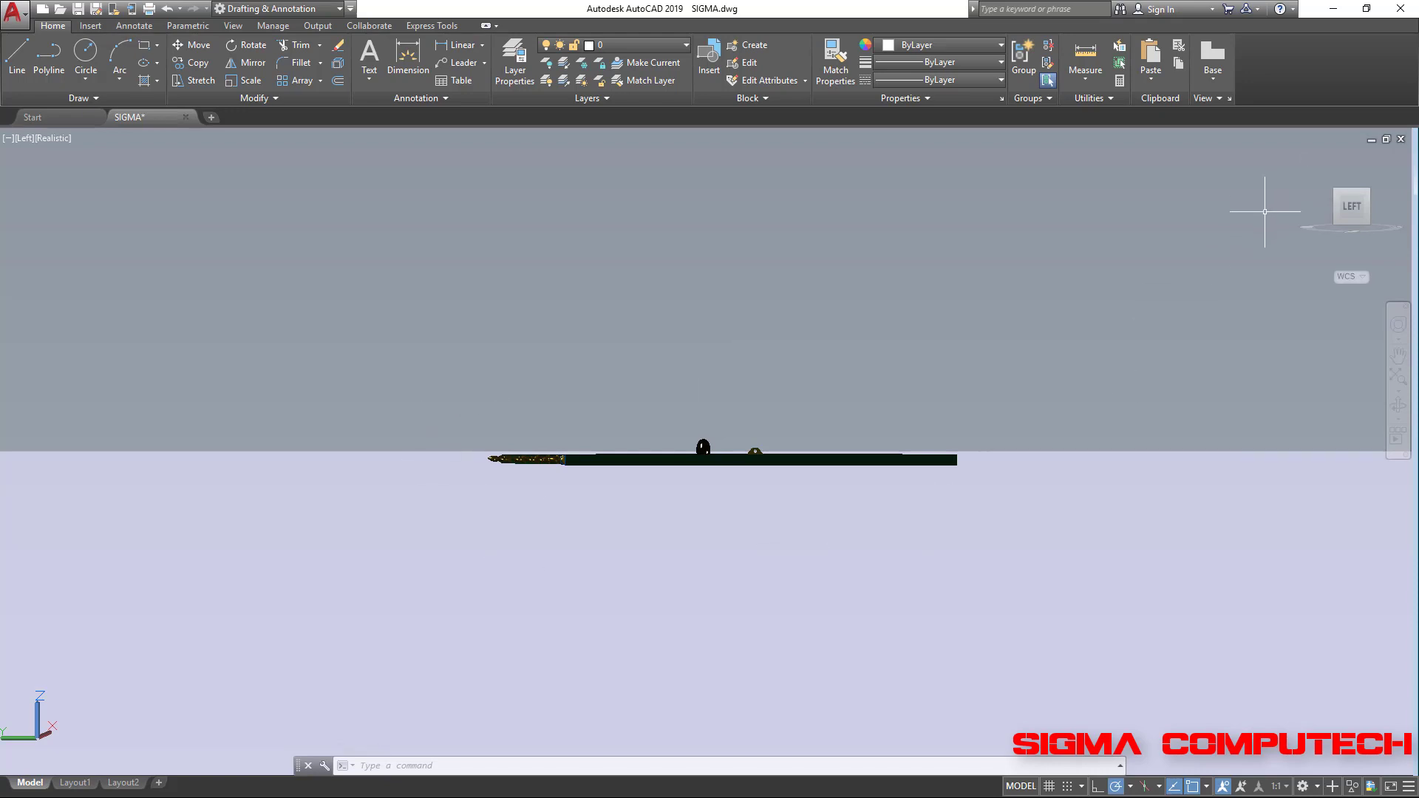
mouse_move(1351, 210)
click(1302, 158)
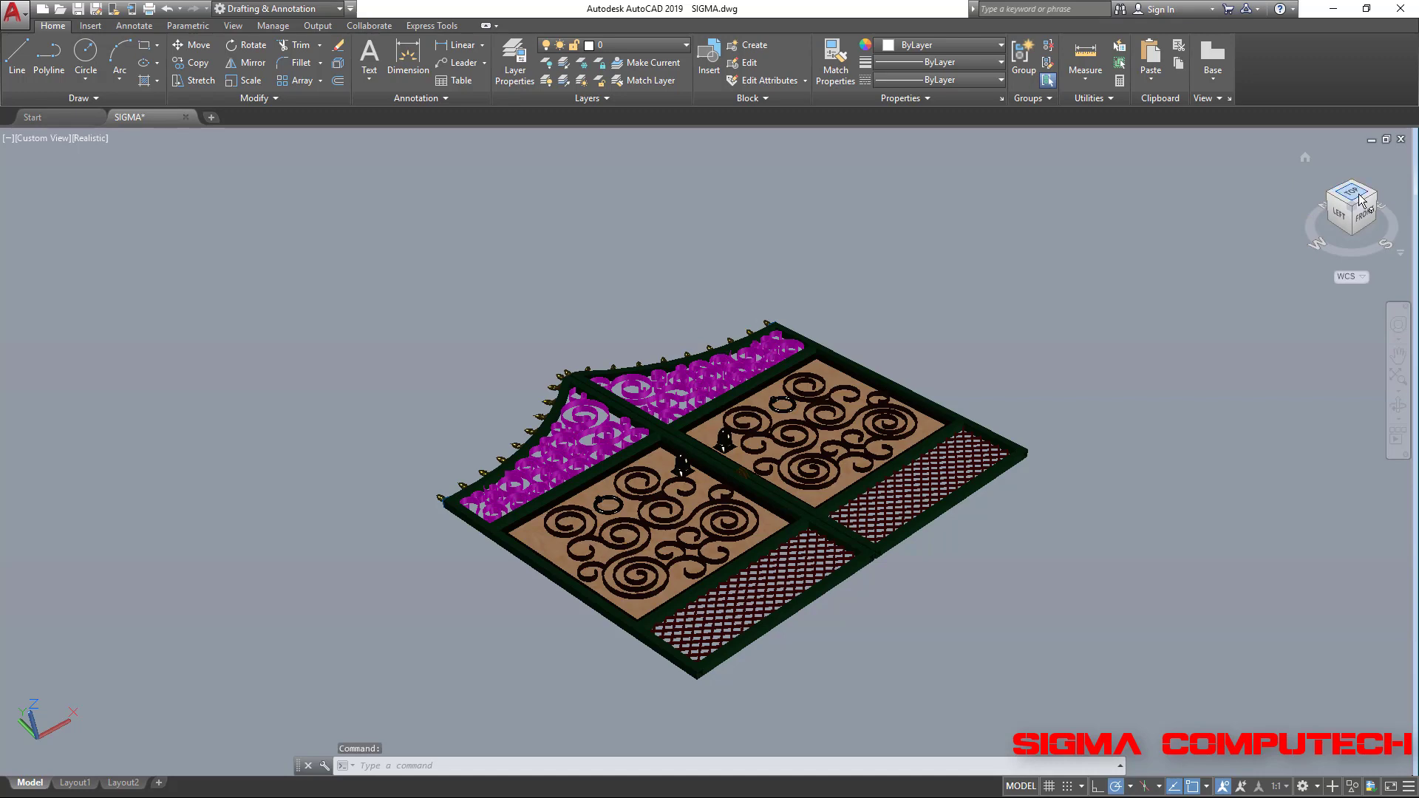
click(1357, 194)
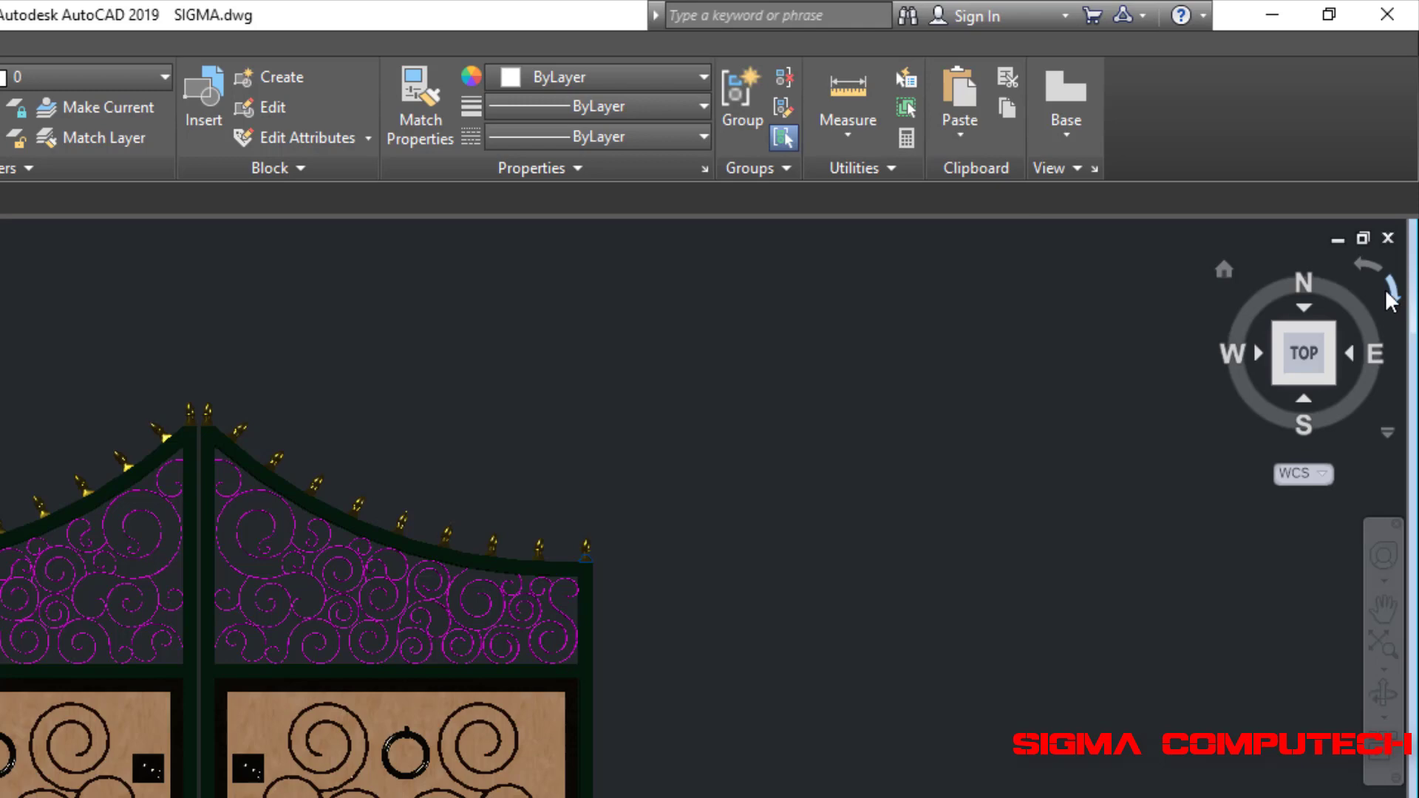
mouse_move(1304, 352)
click(1394, 291)
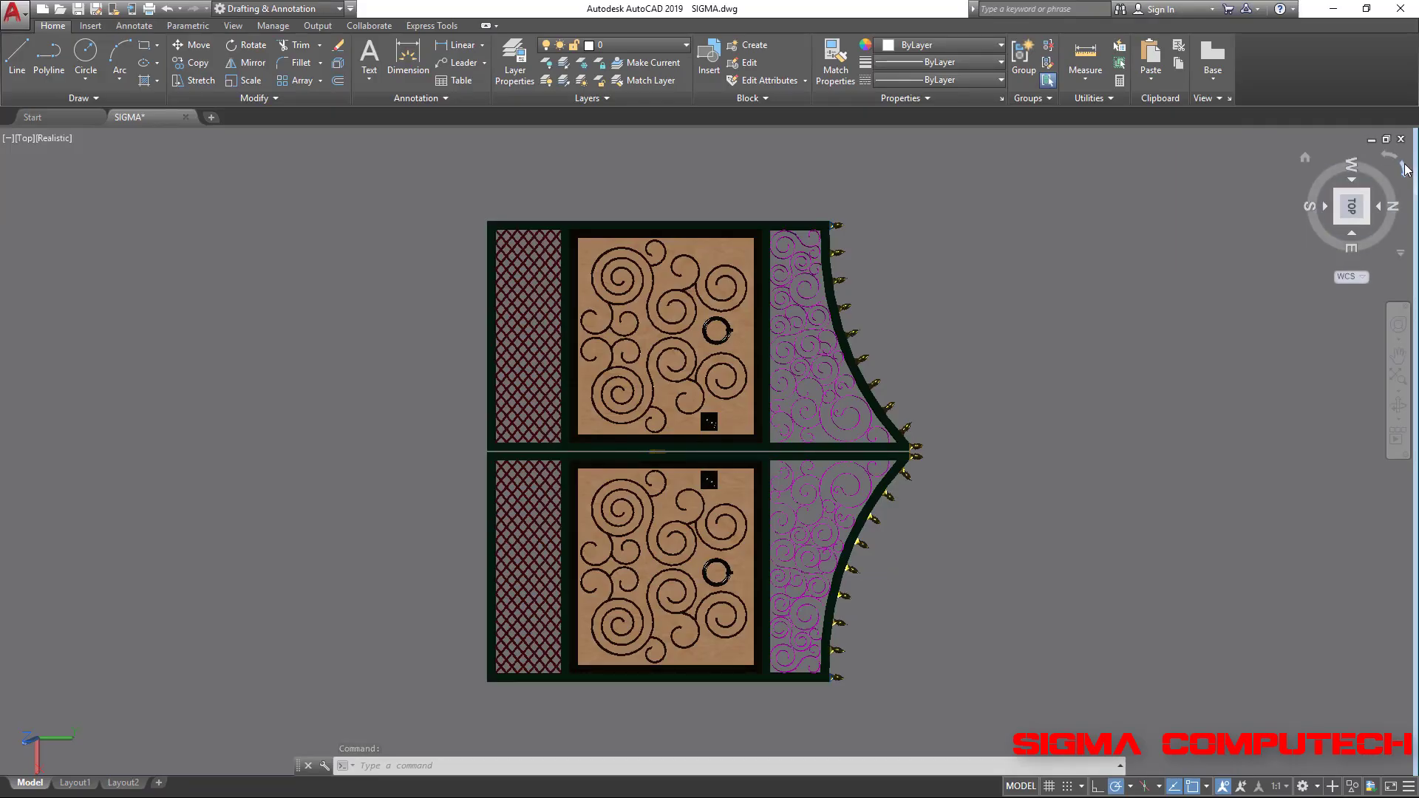
click(1403, 170)
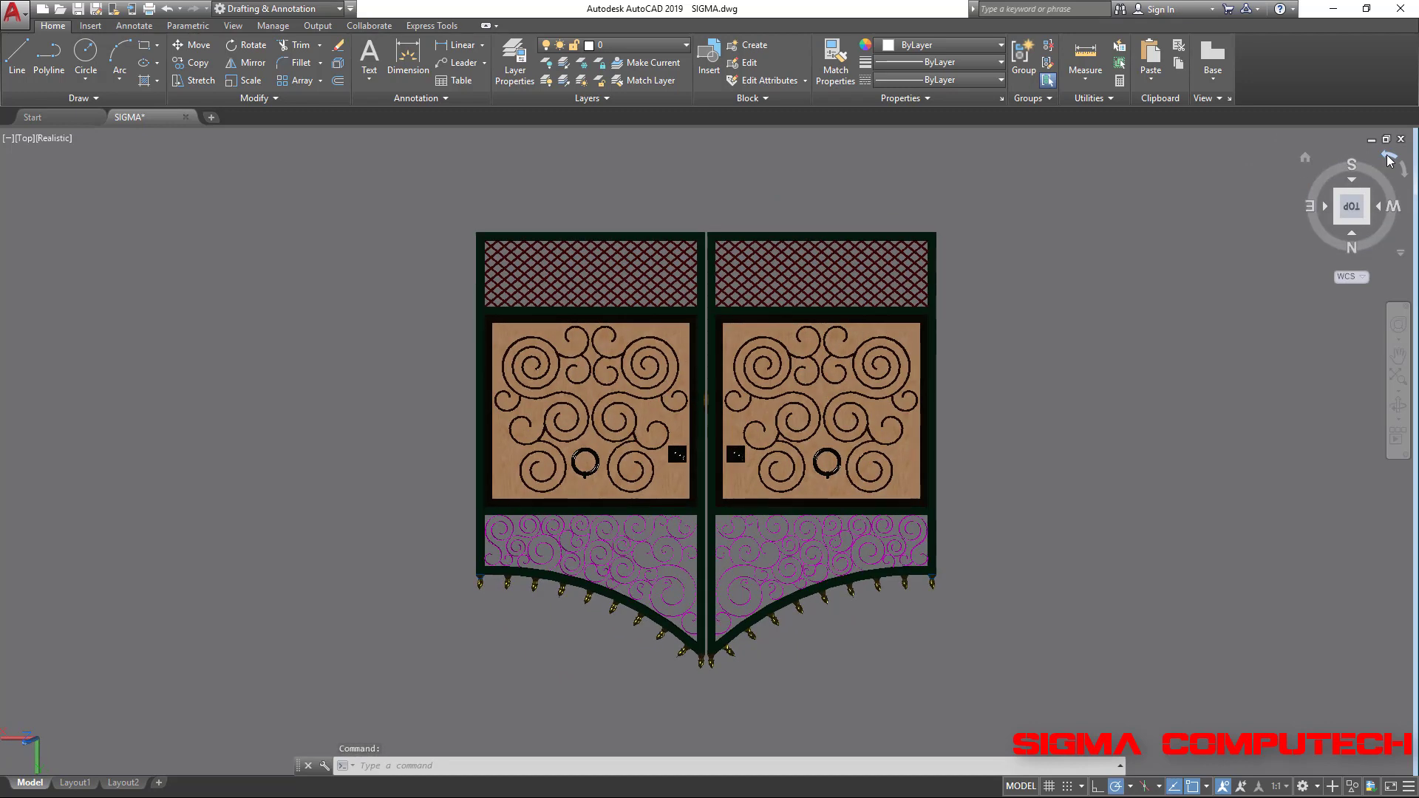
click(1389, 158)
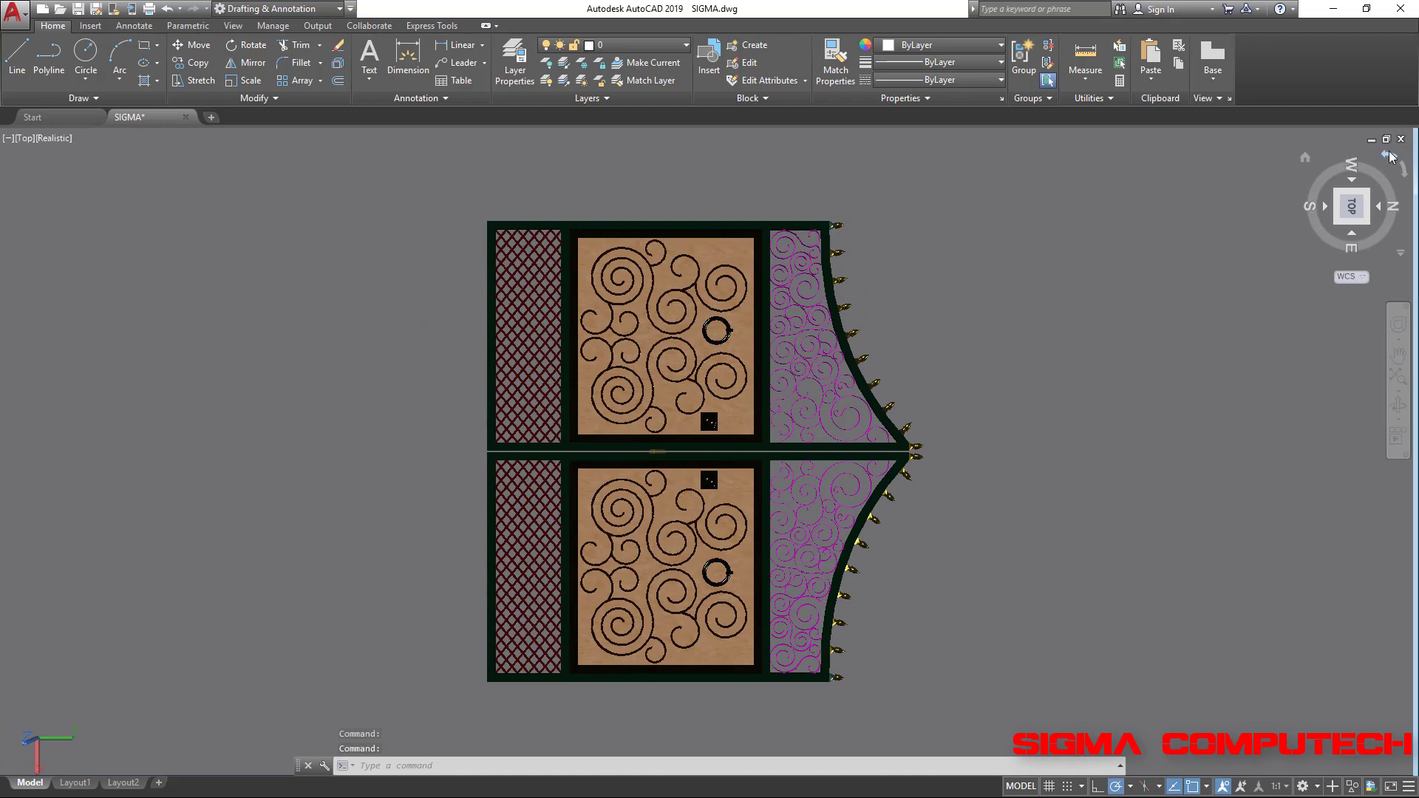
click(1389, 157)
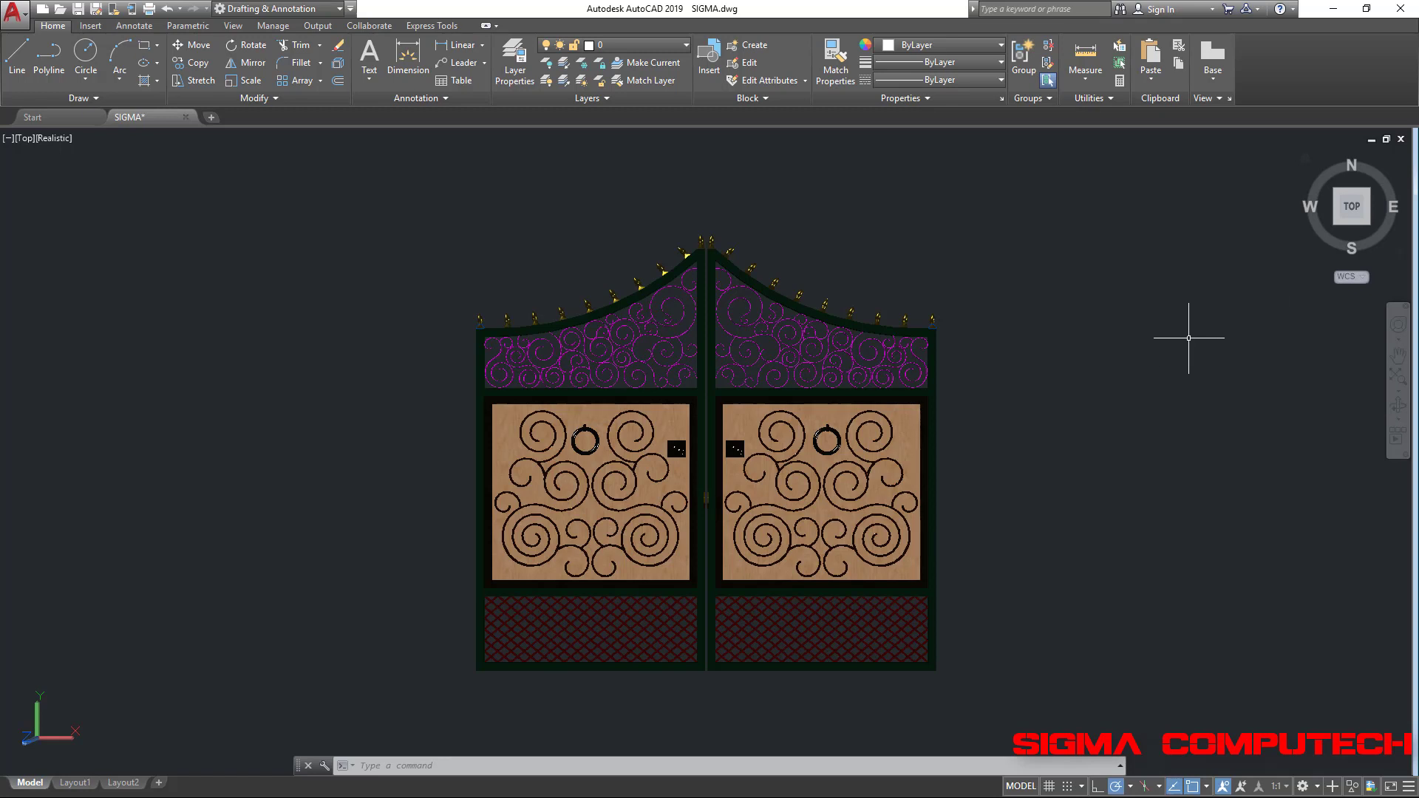
mouse_move(1350, 166)
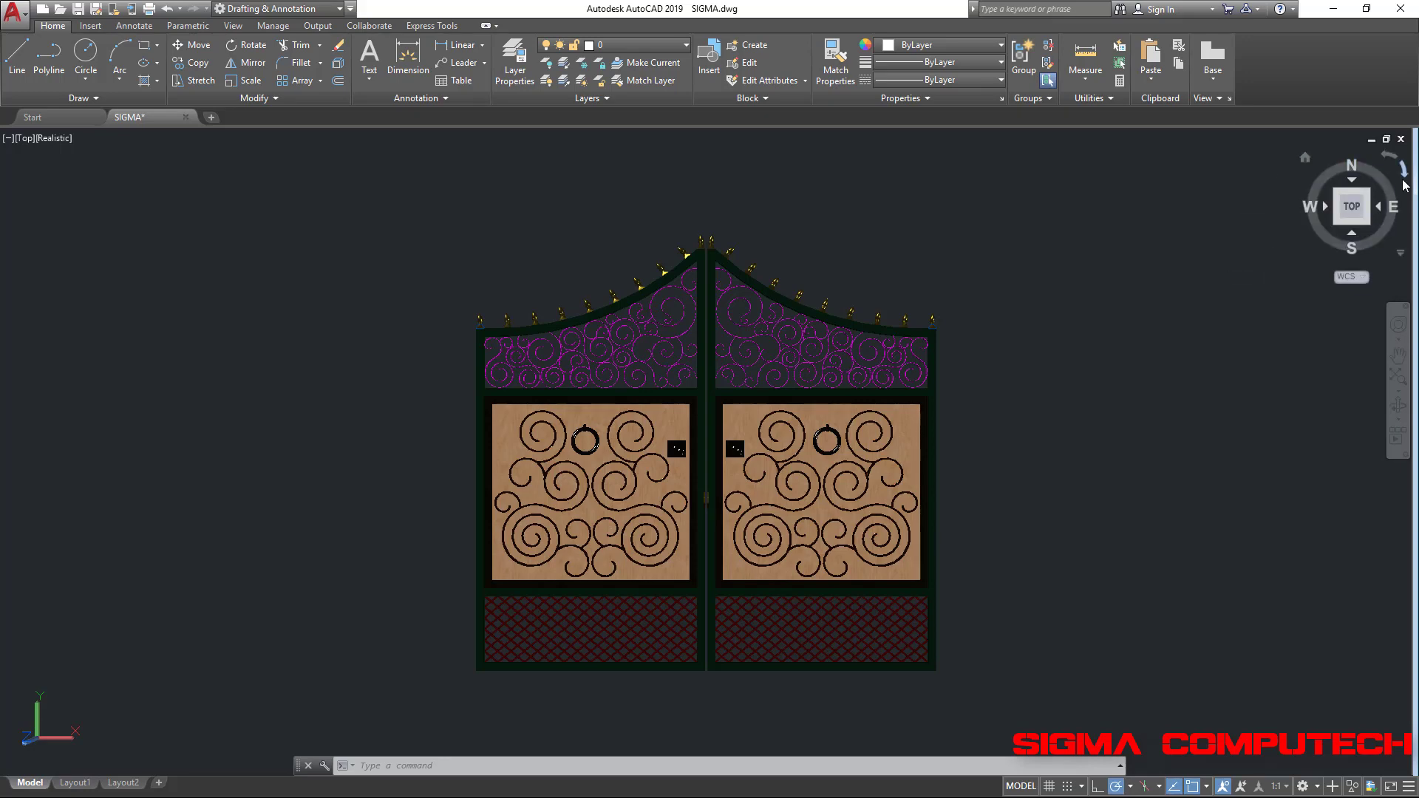
click(1405, 177)
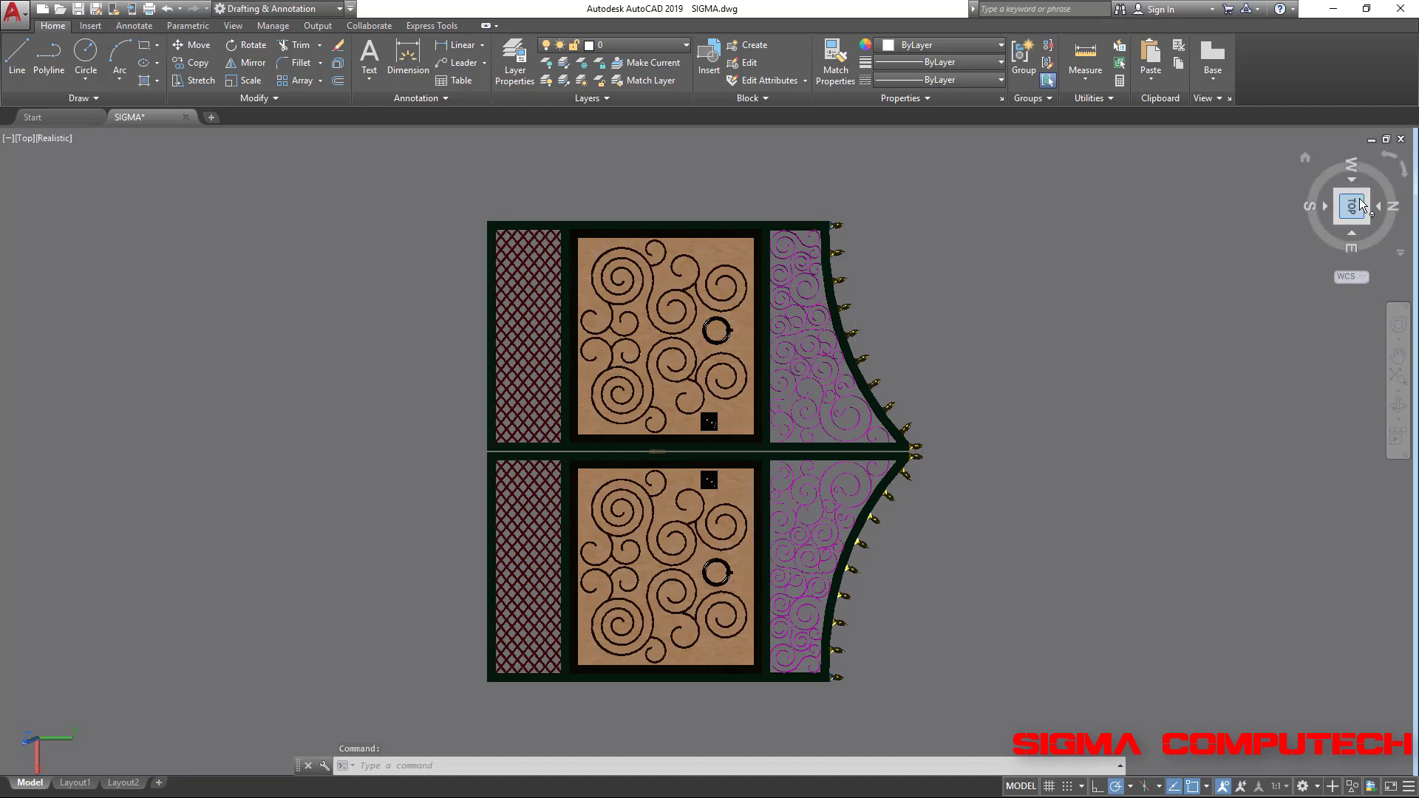
click(1305, 157)
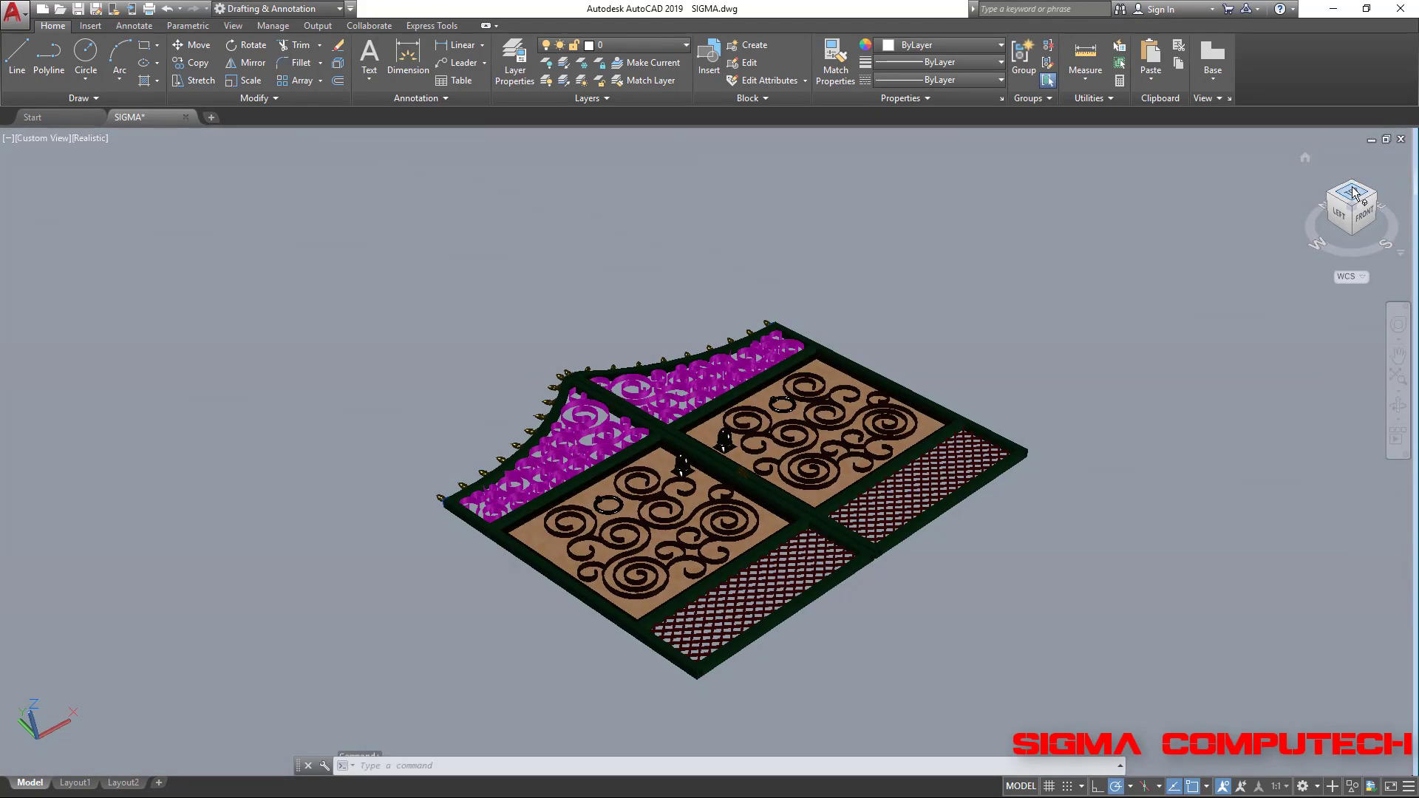
click(1352, 193)
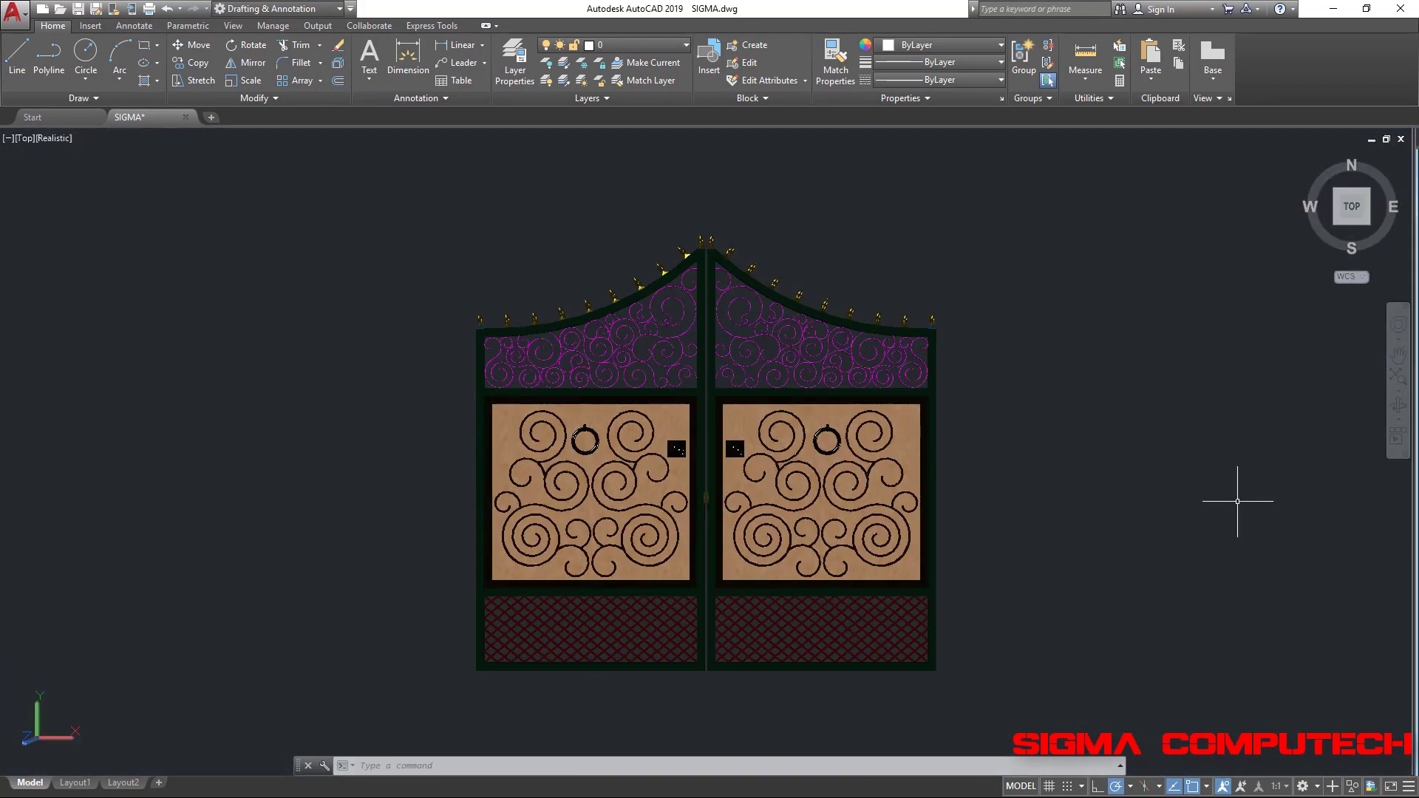